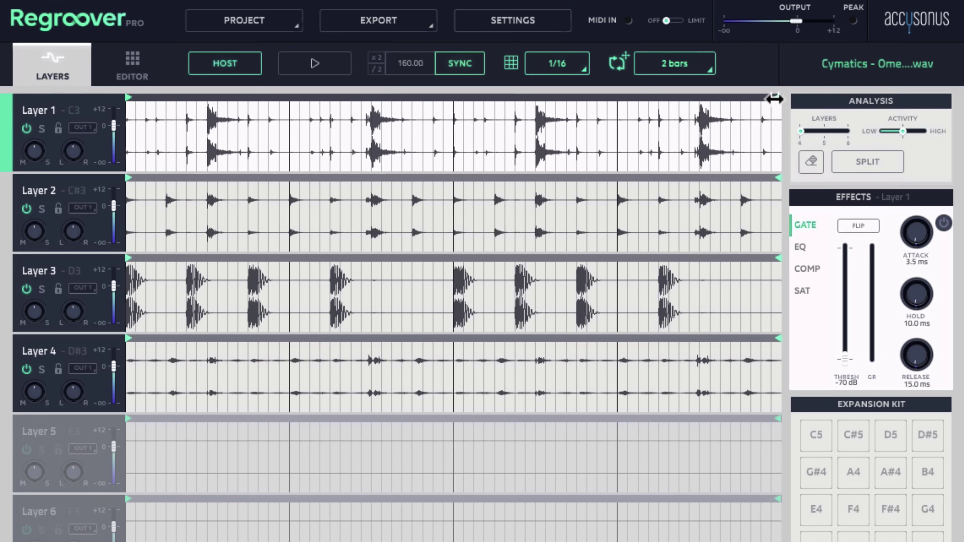
Limit Layer 1's loop range to the second bar, solo the layer and start playback.
{"action": "mouse_move", "coordinate": [774, 97]}
{"action": "left_mouse_down"}
{"action": "mouse_move", "coordinate": [424, 100]}
{"action": "mouse_move", "coordinate": [499, 114]}
{"action": "mouse_move", "coordinate": [430, 101]}
{"action": "mouse_move", "coordinate": [454, 102]}
{"action": "left_mouse_up"}
{"action": "mouse_move", "coordinate": [129, 97]}
{"action": "left_mouse_down"}
{"action": "mouse_move", "coordinate": [329, 104]}
{"action": "mouse_move", "coordinate": [292, 103]}
{"action": "left_mouse_up"}
{"action": "left_click", "coordinate": [42, 129]}
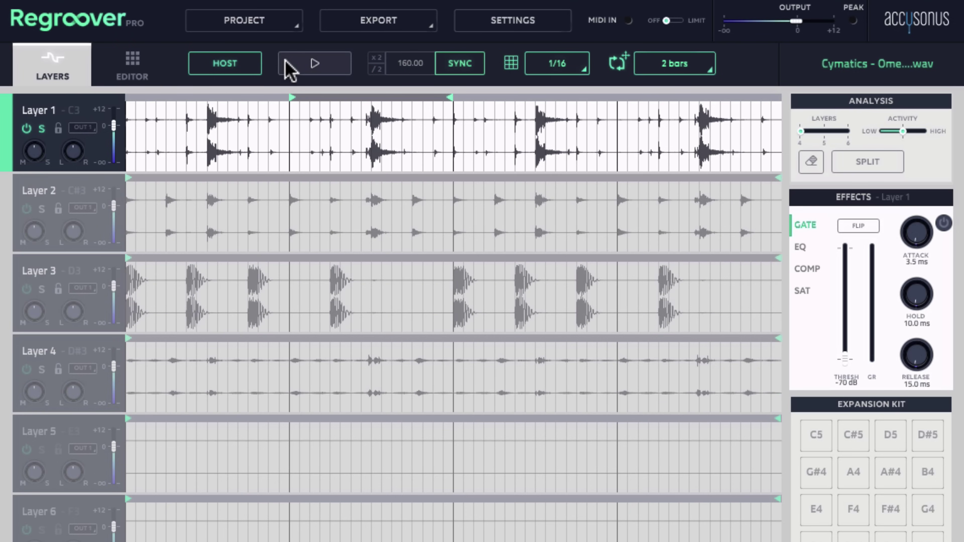
{"action": "left_click", "coordinate": [291, 67]}
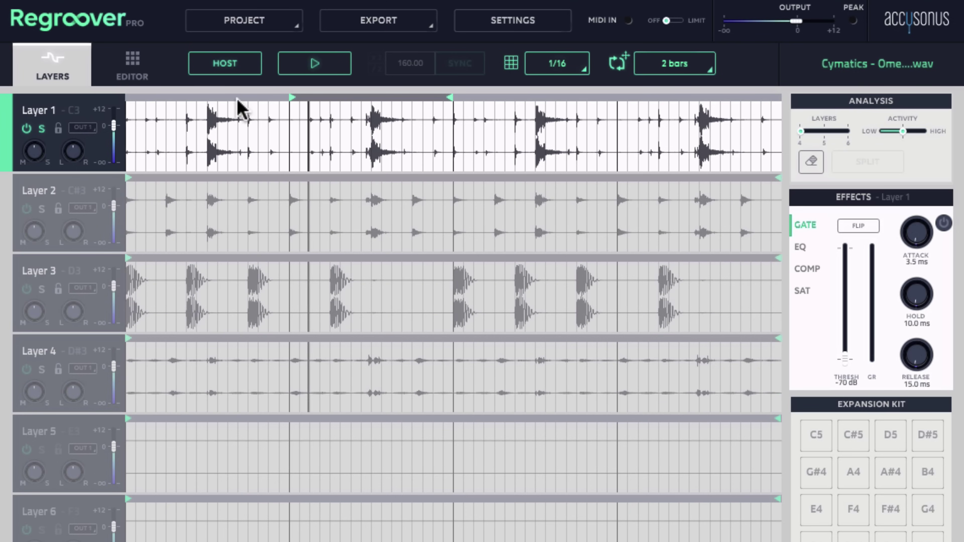
Solo Layer 2 and limit its loop range to the fourth bar.
{"action": "left_click", "coordinate": [42, 209]}
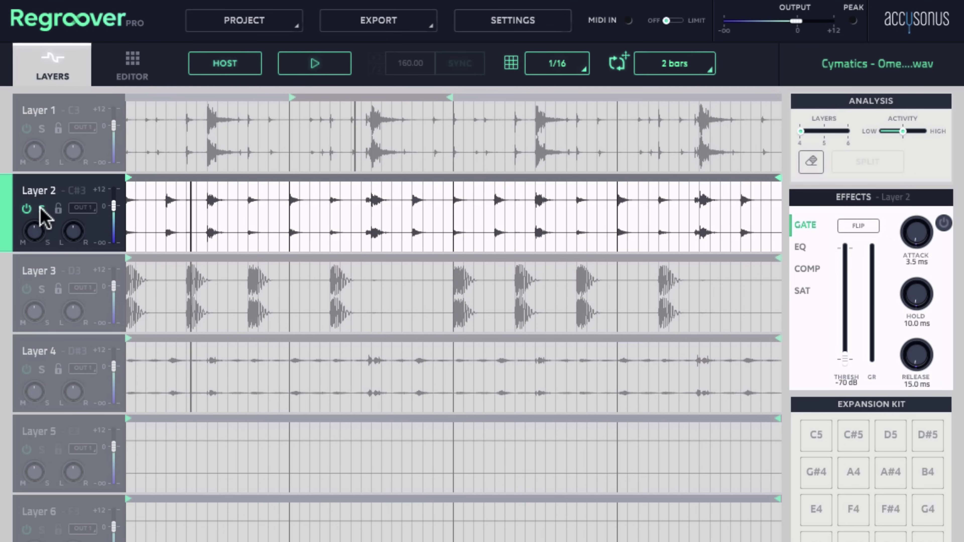
{"action": "left_click_drag", "start_coordinate": [123, 178], "coordinate": [620, 178]}
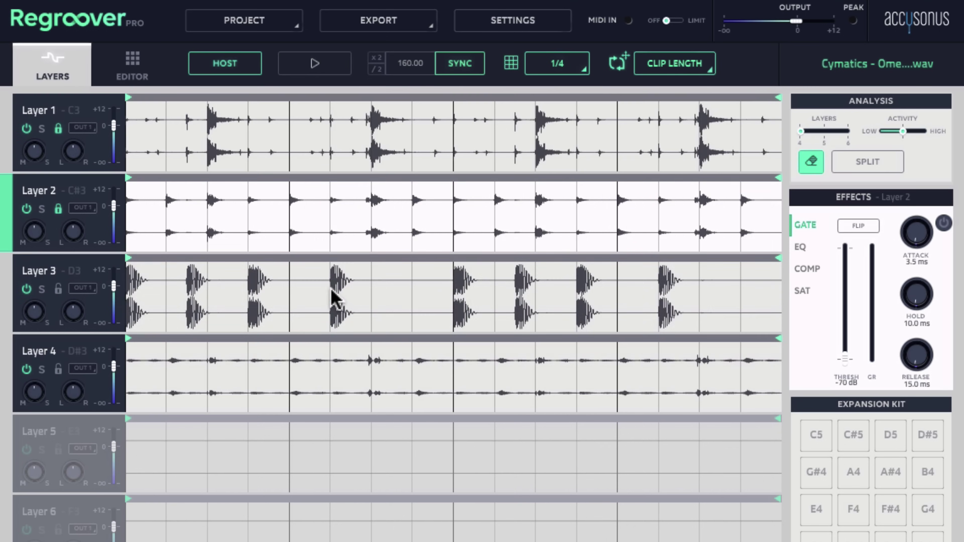
Mark the fourth hit in Layer 3 with the eraser, split the layers again and turn the eraser off.
{"action": "left_click", "coordinate": [336, 296]}
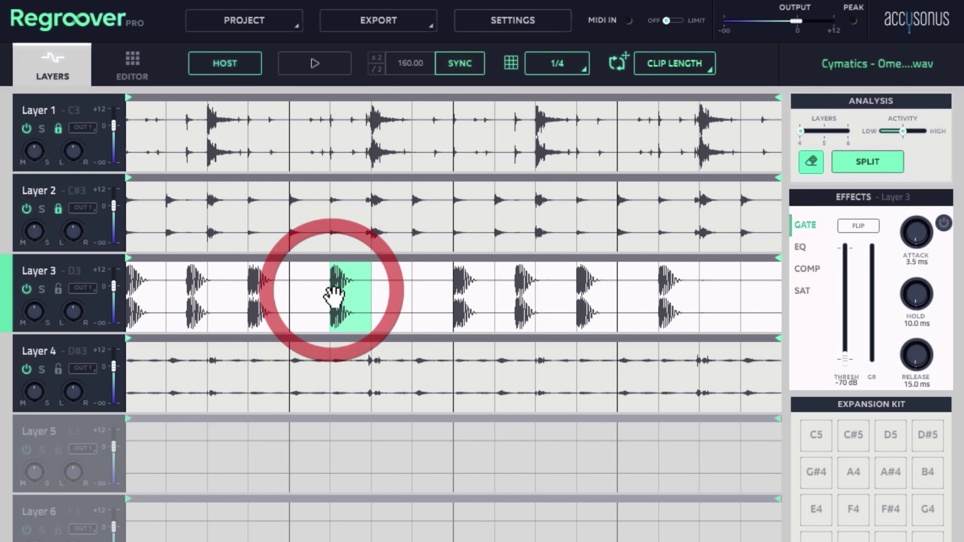
{"action": "left_click", "coordinate": [885, 162]}
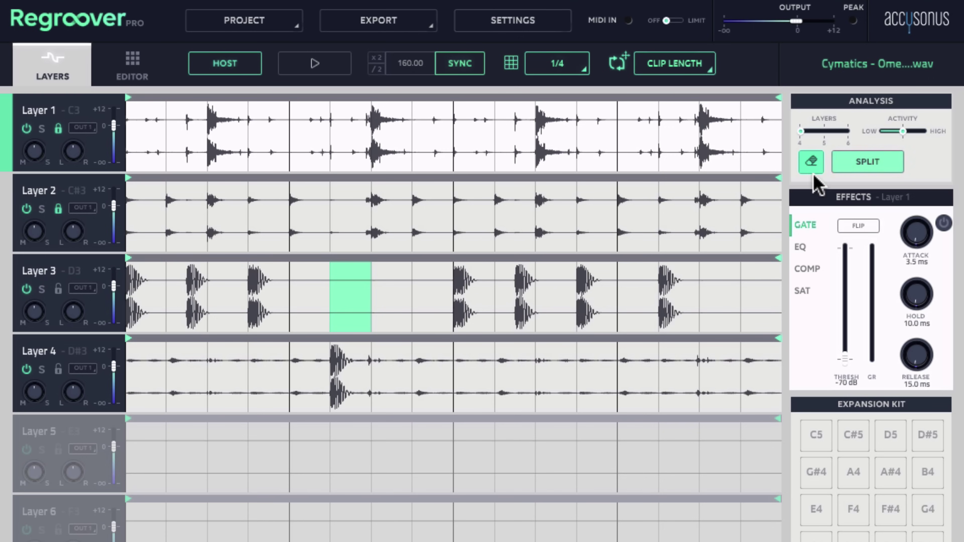
{"action": "left_click", "coordinate": [811, 162]}
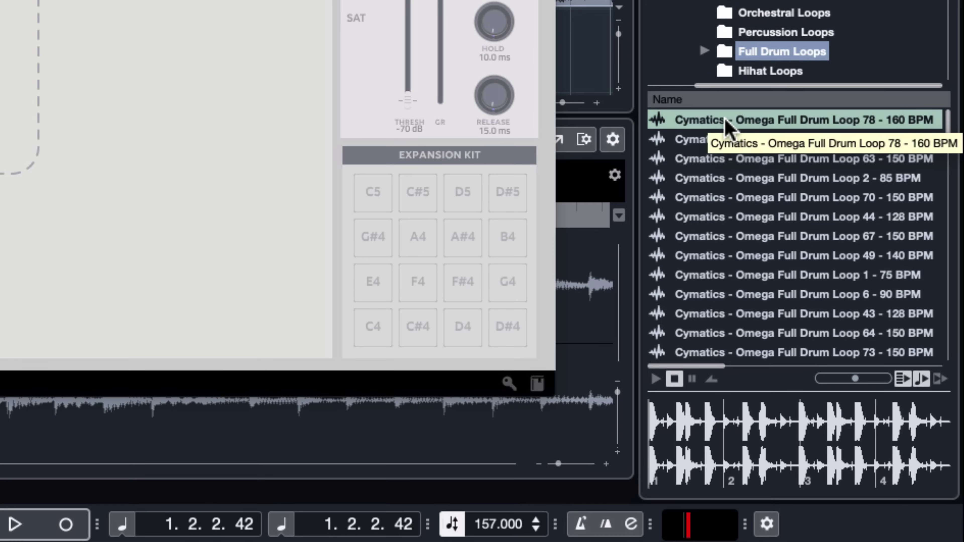
Load "Cymatics - Omega Full Drum Loop 78 - 160 BPM" into Regroover, solo Layer 1 and start playback.
{"action": "left_click_drag", "start_coordinate": [725, 124], "coordinate": [0, 34]}
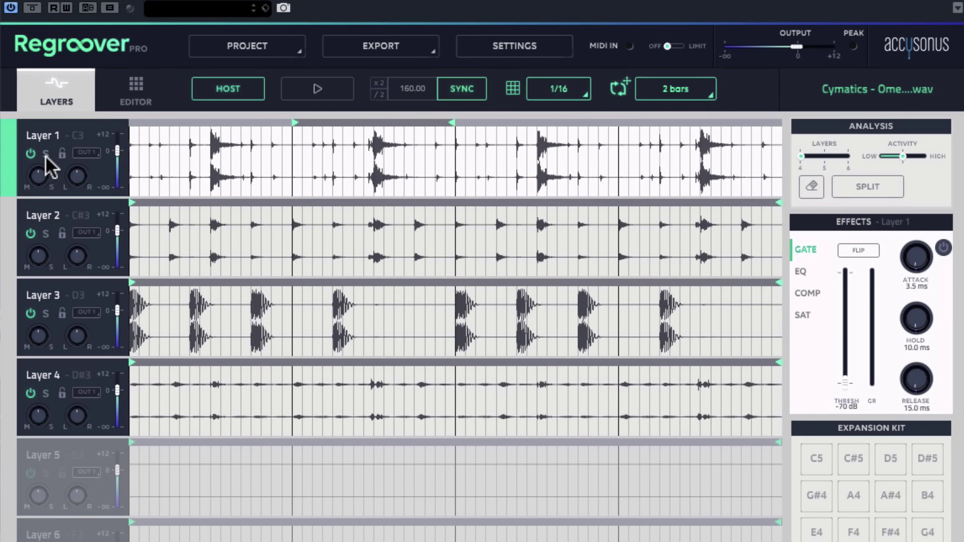
{"action": "left_click", "coordinate": [45, 154]}
{"action": "left_click", "coordinate": [298, 96]}
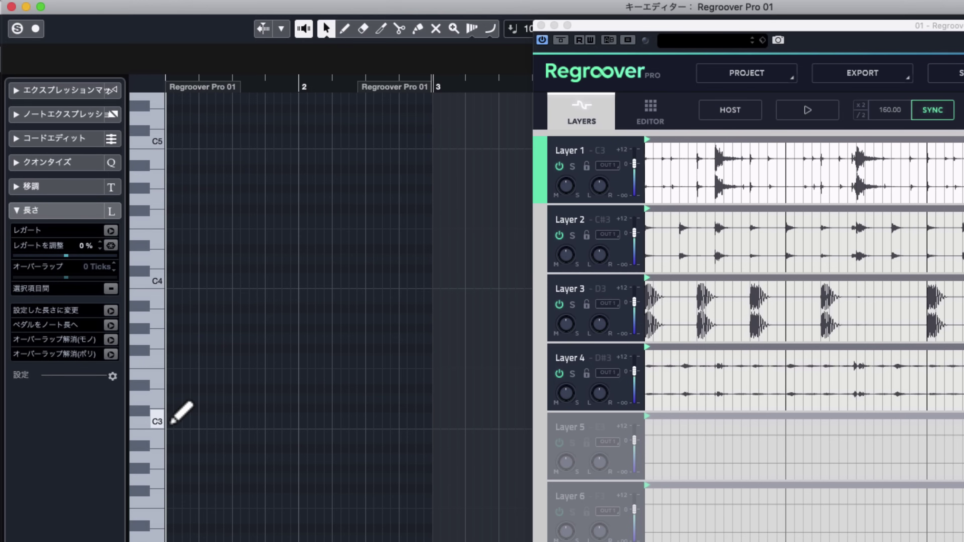
Draw three consecutive MIDI notes in the key editor for triggering Regroover layers, each a semitone higher than the previous one.
{"action": "left_click_drag", "start_coordinate": [167, 469], "coordinate": [298, 469]}
{"action": "left_click_drag", "start_coordinate": [299, 458], "coordinate": [365, 459]}
{"action": "left_click_drag", "start_coordinate": [367, 448], "coordinate": [523, 430]}
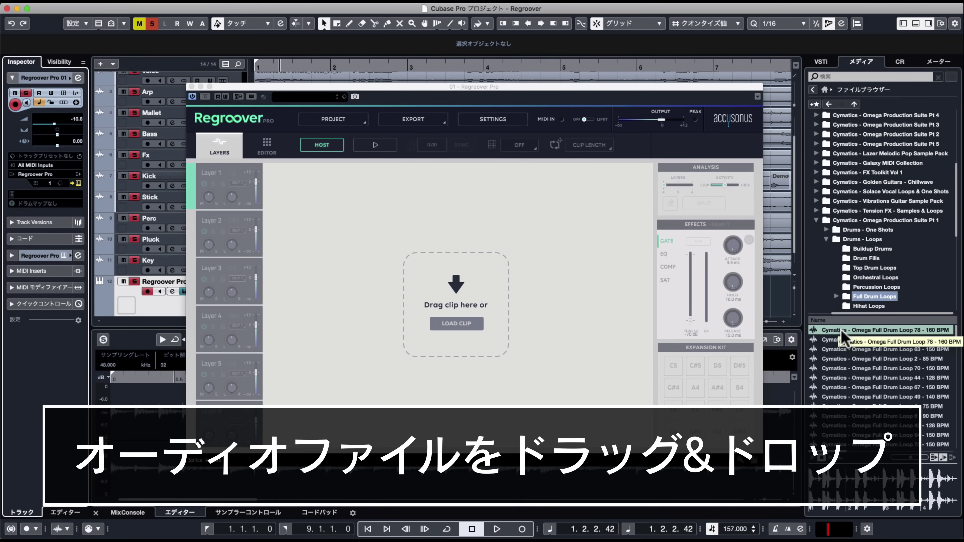
Load "Cymatics - Omega Full Drum Loop 78 - 160 BPM" from the file browser into the empty Regroover instance and play it.
{"action": "left_click_drag", "start_coordinate": [842, 336], "coordinate": [478, 287]}
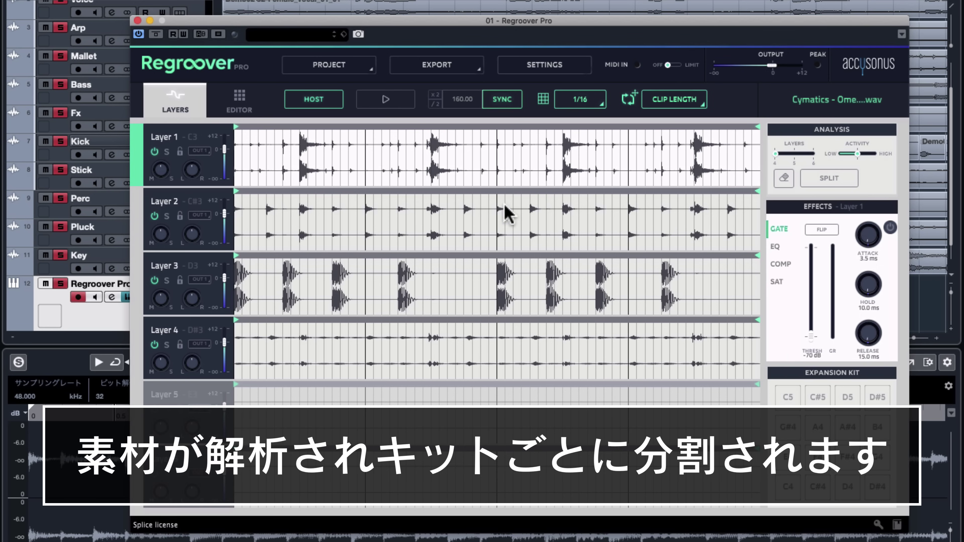
{"action": "left_click", "coordinate": [385, 99]}
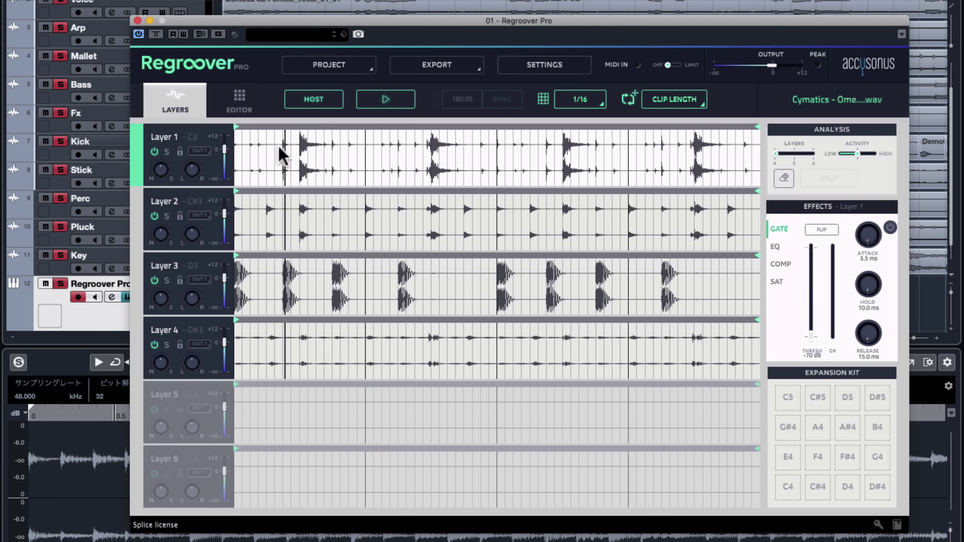
Audition Layers 1 to 4 by soloing each one in turn, and stop playback.
{"action": "left_click", "coordinate": [167, 151]}
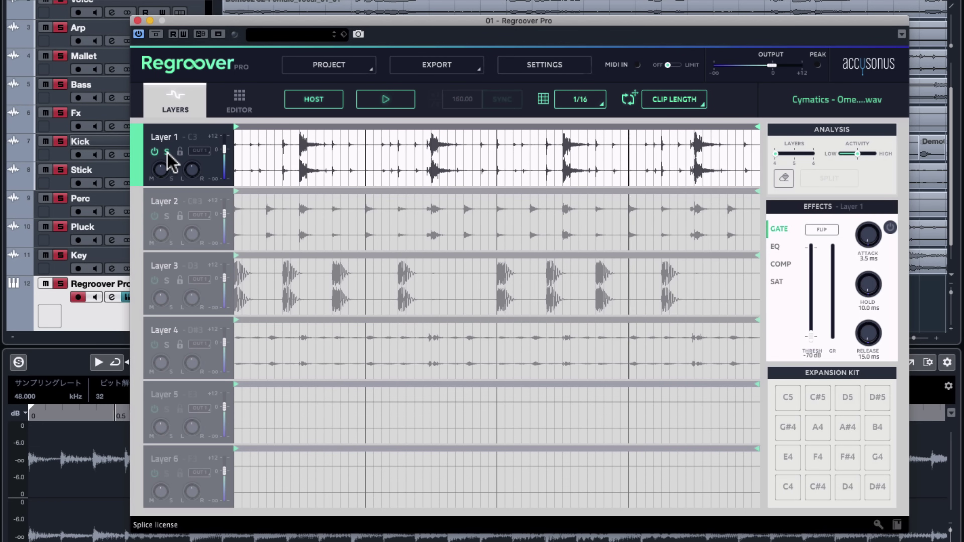
{"action": "left_click", "coordinate": [167, 152]}
{"action": "left_click", "coordinate": [166, 215]}
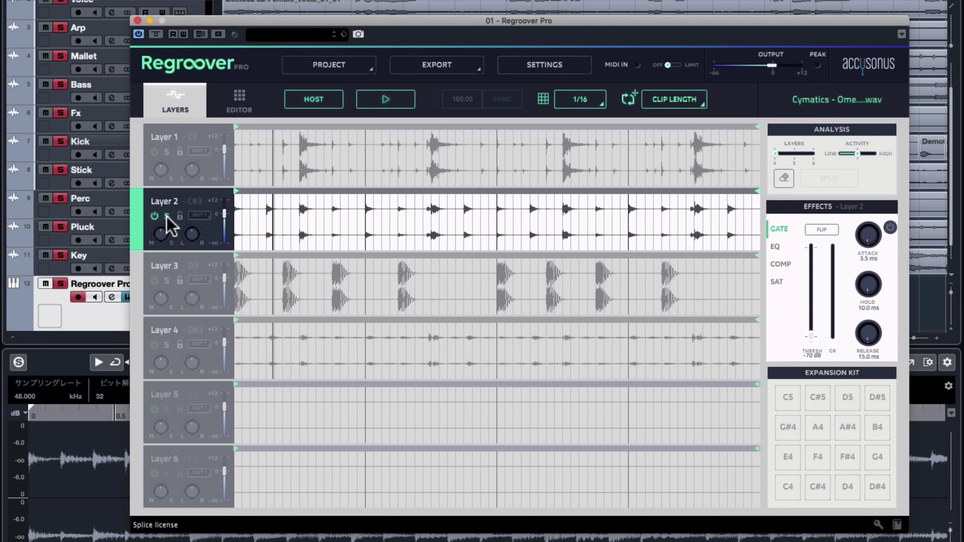
{"action": "left_click", "coordinate": [167, 216]}
{"action": "left_click", "coordinate": [167, 280]}
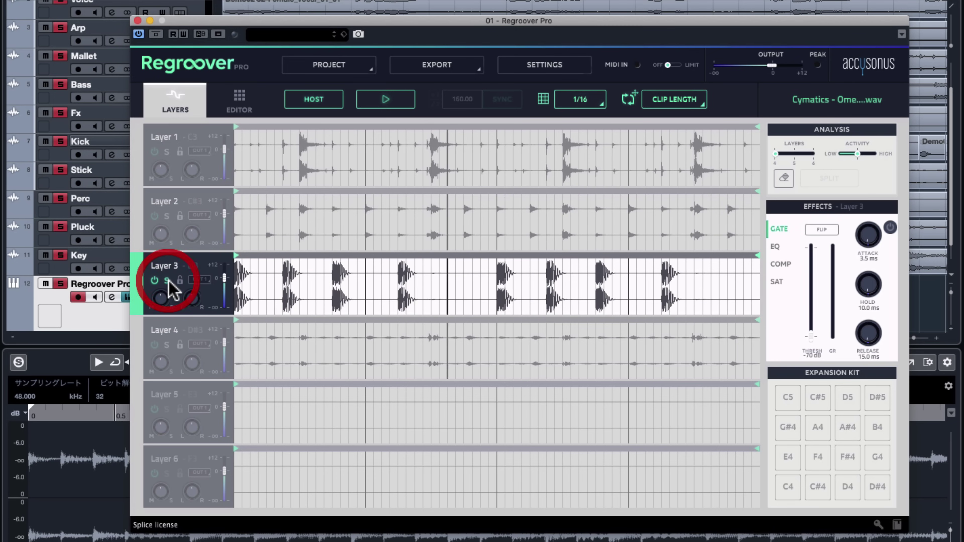
{"action": "left_click", "coordinate": [166, 280]}
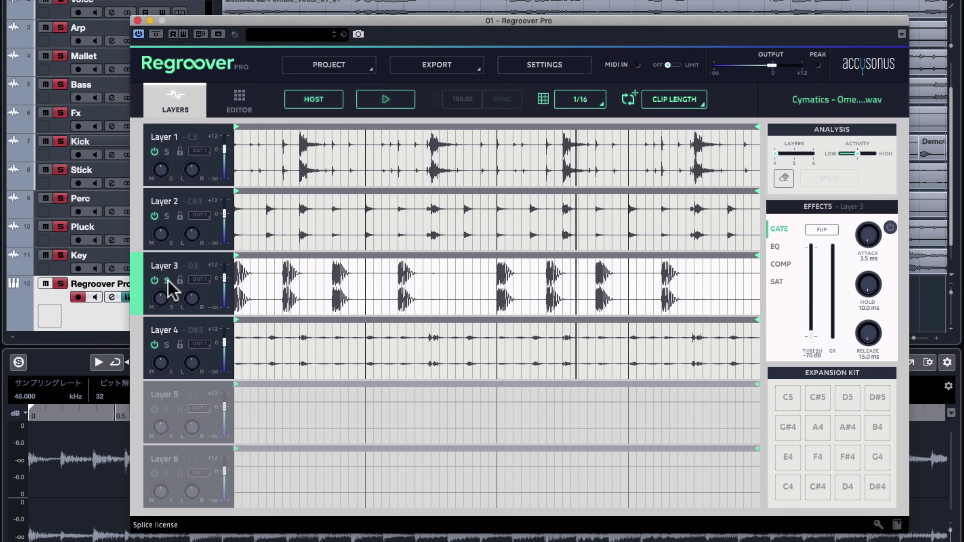
{"action": "left_click", "coordinate": [167, 344]}
{"action": "left_click", "coordinate": [167, 344]}
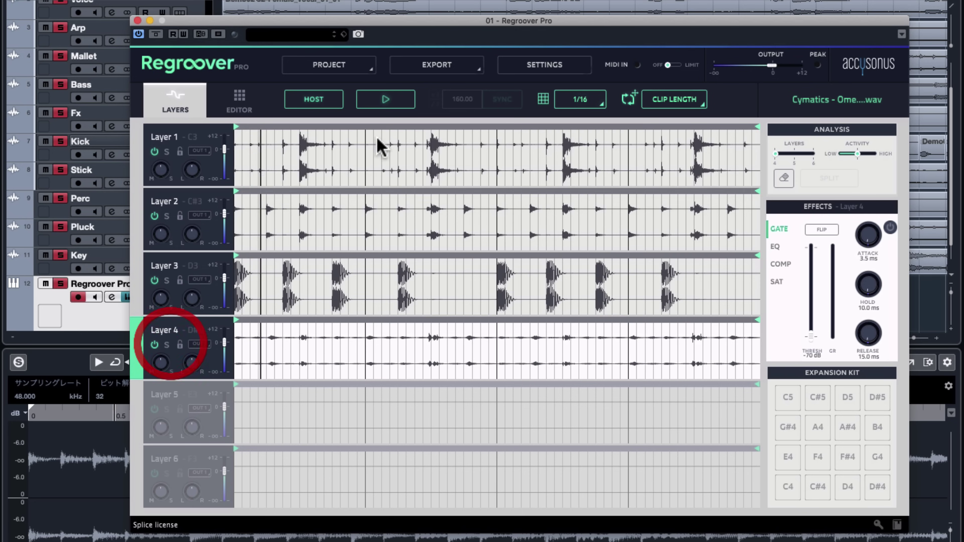
{"action": "left_click", "coordinate": [403, 98]}
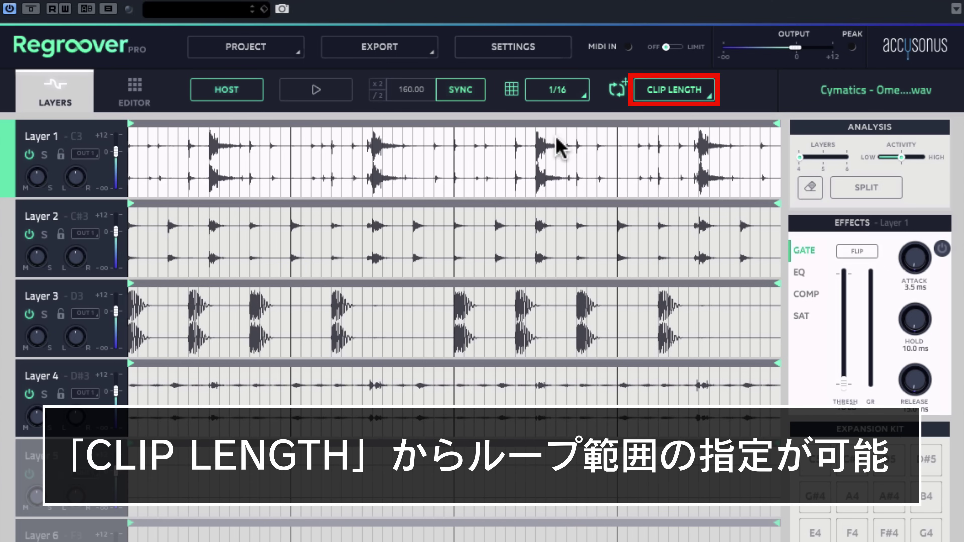
Change the loop length from the clip length to 1 bar and start playback.
{"action": "left_click", "coordinate": [673, 95]}
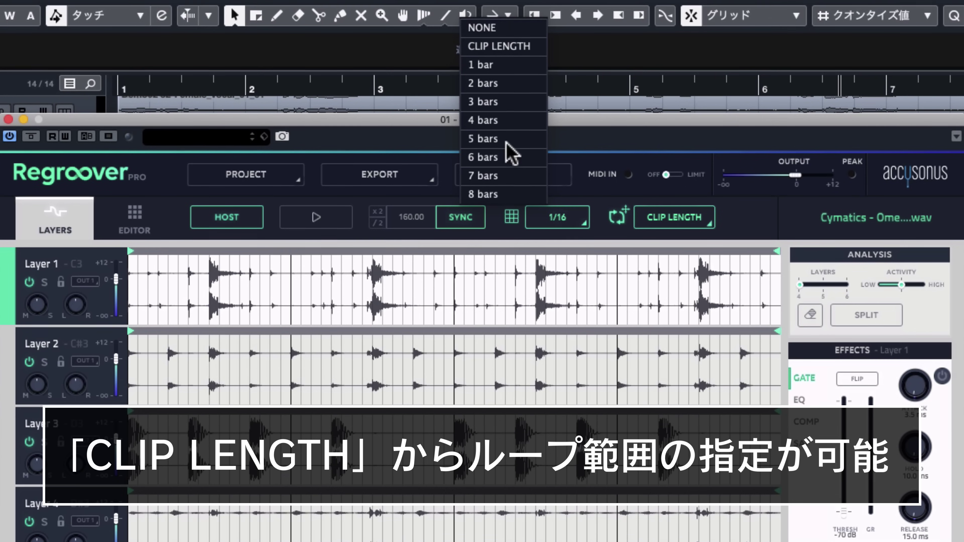
{"action": "left_click", "coordinate": [510, 71]}
{"action": "left_click", "coordinate": [315, 217]}
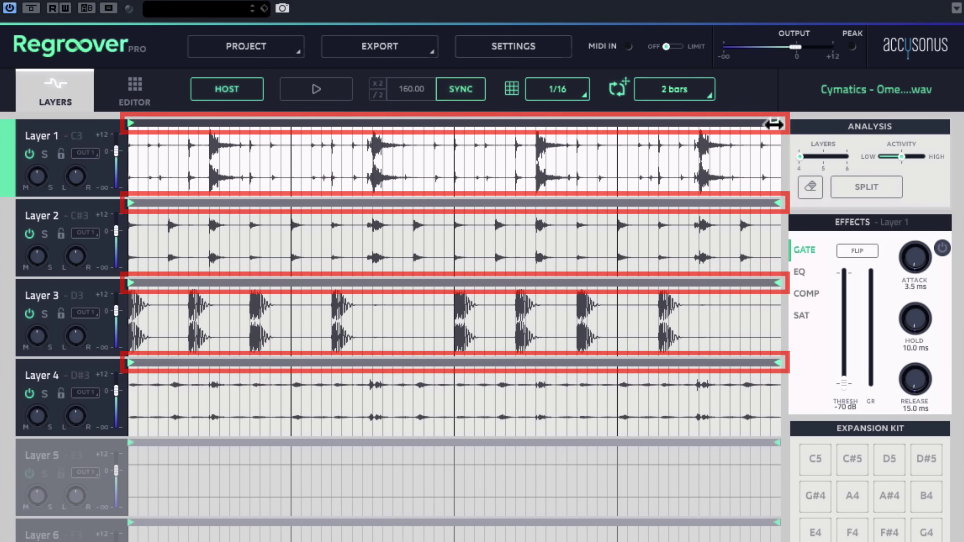
Restrict Layer 1's loop to the clip's second bar and play the layer soloed.
{"action": "mouse_move", "coordinate": [772, 124]}
{"action": "left_mouse_down"}
{"action": "mouse_move", "coordinate": [381, 133]}
{"action": "mouse_move", "coordinate": [546, 134]}
{"action": "mouse_move", "coordinate": [426, 134]}
{"action": "mouse_move", "coordinate": [453, 129]}
{"action": "left_mouse_up"}
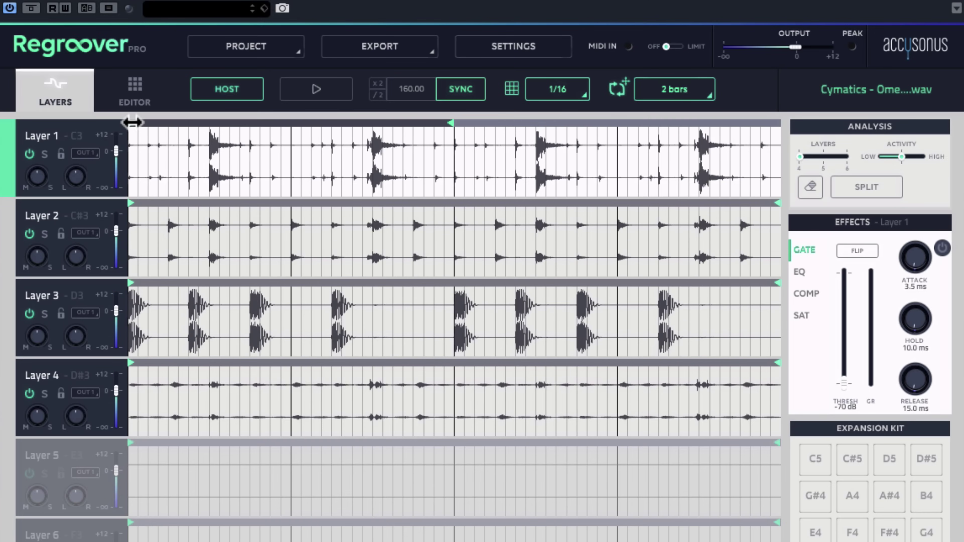
{"action": "mouse_move", "coordinate": [132, 123]}
{"action": "left_mouse_down"}
{"action": "mouse_move", "coordinate": [329, 129]}
{"action": "mouse_move", "coordinate": [295, 125]}
{"action": "mouse_move", "coordinate": [296, 136]}
{"action": "left_mouse_up"}
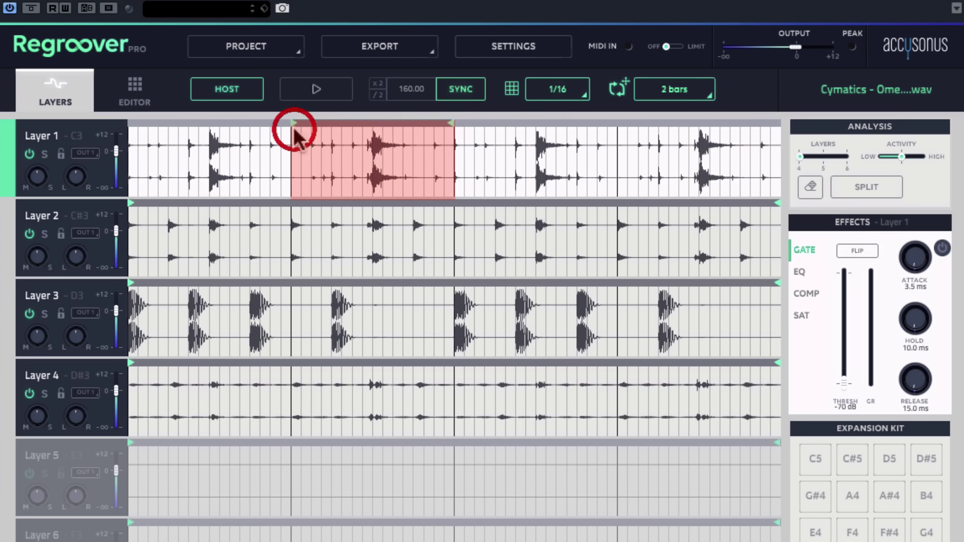
{"action": "left_click", "coordinate": [44, 154]}
{"action": "left_click", "coordinate": [294, 92]}
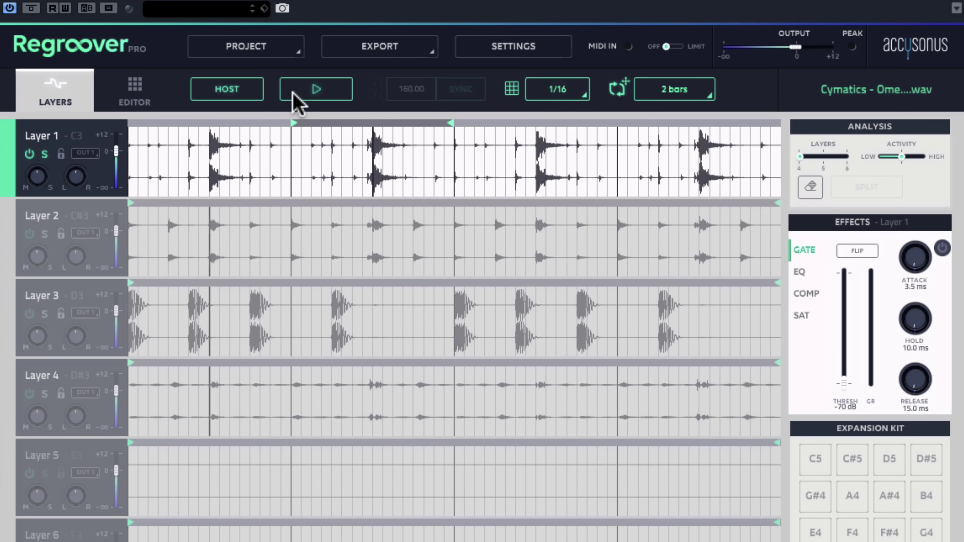
During playback, solo Layer 2 with its loop limited to the fourth bar, then Layer 3 with its loop limited to the first two bars.
{"action": "left_click", "coordinate": [44, 234]}
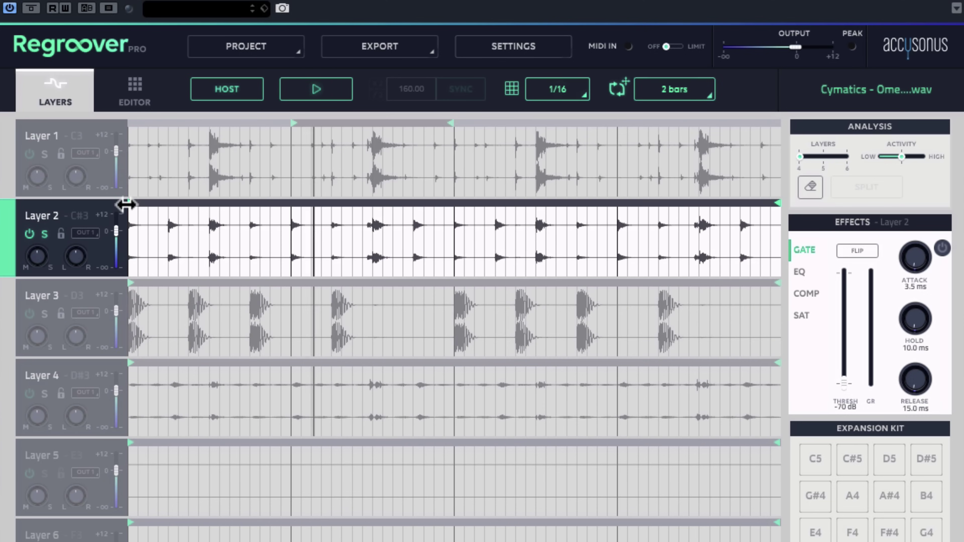
{"action": "mouse_move", "coordinate": [126, 204]}
{"action": "left_mouse_down"}
{"action": "mouse_move", "coordinate": [499, 220]}
{"action": "mouse_move", "coordinate": [620, 205]}
{"action": "left_mouse_up"}
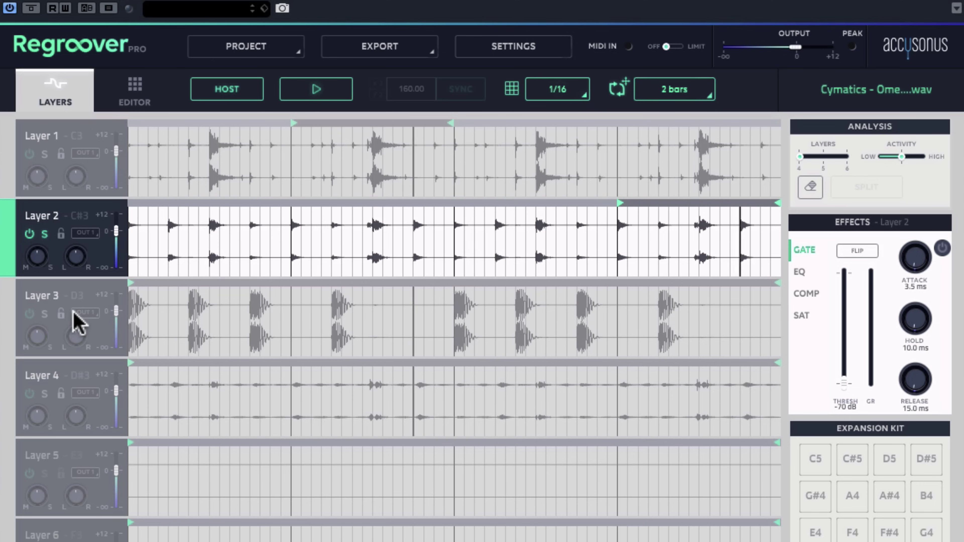
{"action": "left_click", "coordinate": [45, 314]}
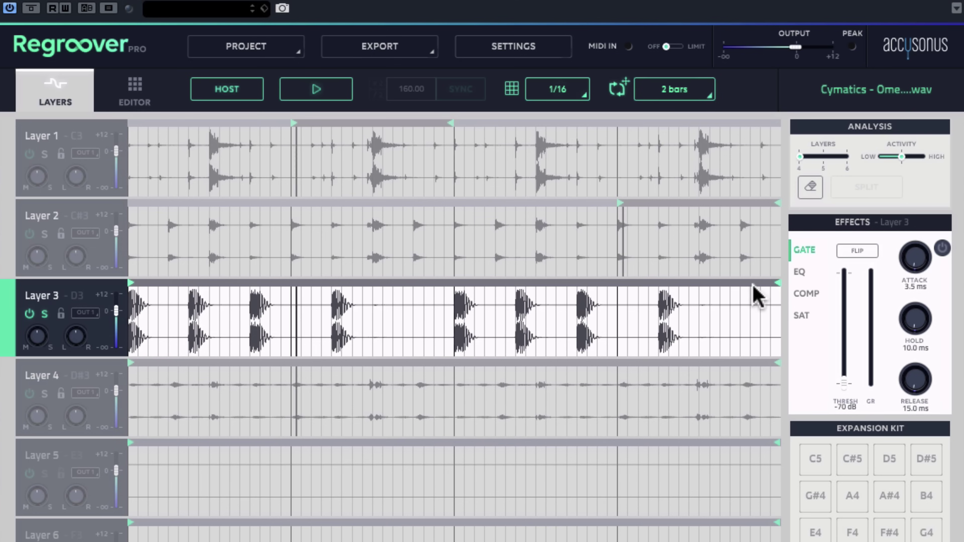
{"action": "mouse_move", "coordinate": [753, 286]}
{"action": "left_mouse_down"}
{"action": "mouse_move", "coordinate": [381, 287]}
{"action": "mouse_move", "coordinate": [762, 284]}
{"action": "mouse_move", "coordinate": [415, 287]}
{"action": "mouse_move", "coordinate": [450, 289]}
{"action": "left_mouse_up"}
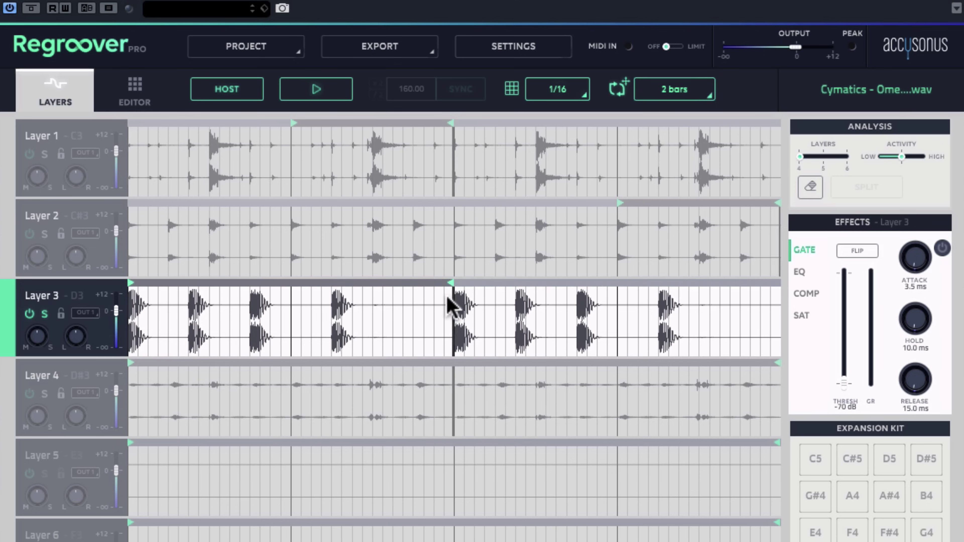
{"action": "left_click", "coordinate": [46, 312]}
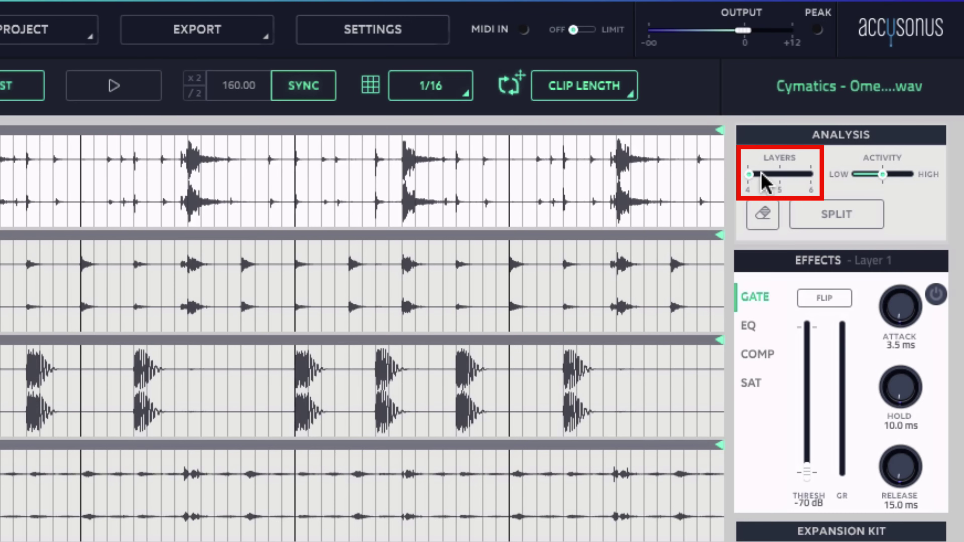
Set the number of analysis layers to 6 and split the clip again, accepting the layer reset.
{"action": "left_click_drag", "start_coordinate": [761, 174], "coordinate": [811, 174]}
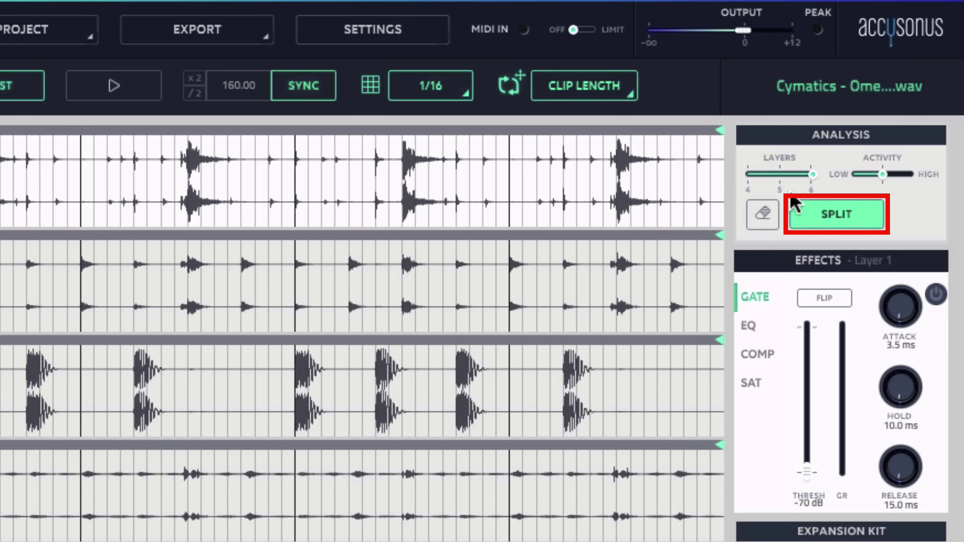
{"action": "left_click", "coordinate": [833, 225]}
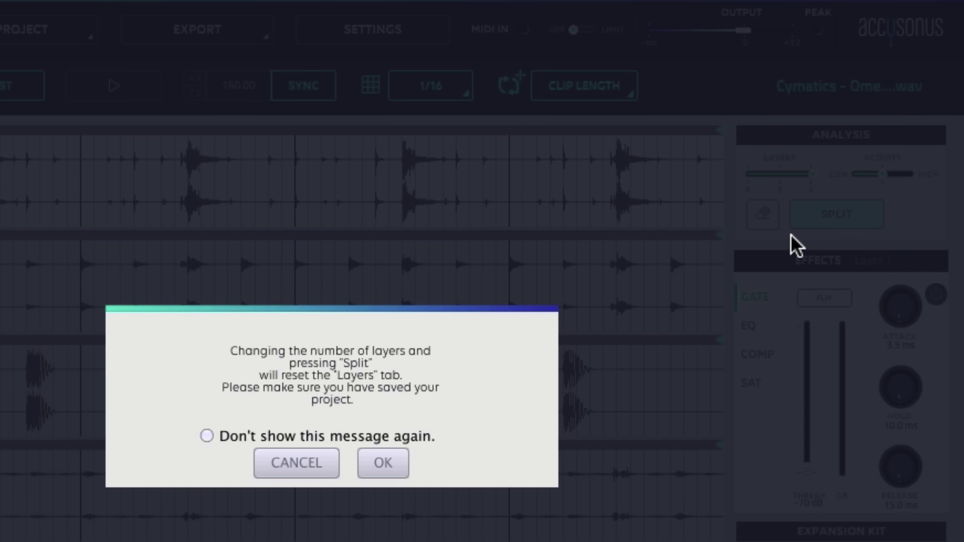
{"action": "left_click", "coordinate": [392, 455]}
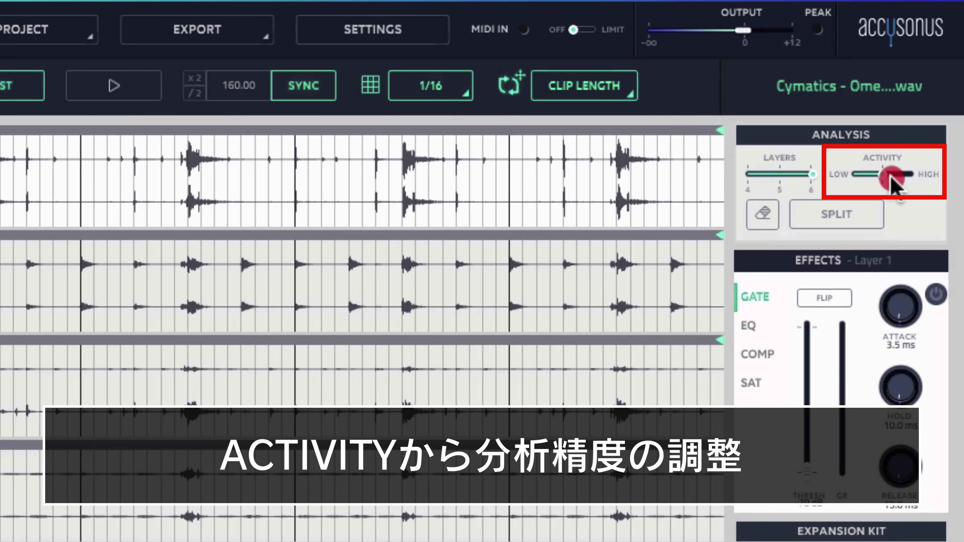
Set the analysis to 4 layers with activity at its lowest, and split the clip again.
{"action": "mouse_move", "coordinate": [890, 175]}
{"action": "left_mouse_down"}
{"action": "mouse_move", "coordinate": [929, 176]}
{"action": "mouse_move", "coordinate": [883, 175]}
{"action": "left_mouse_up"}
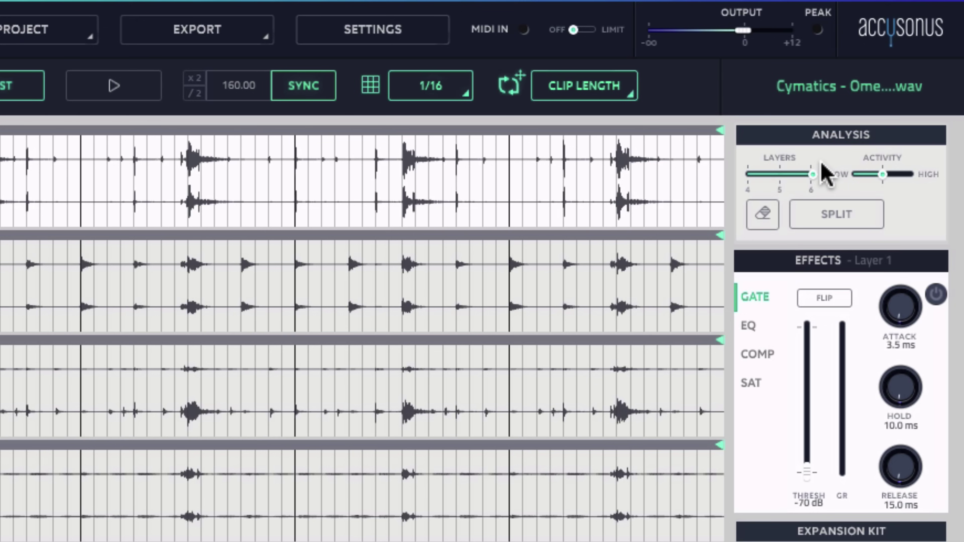
{"action": "left_click", "coordinate": [861, 204]}
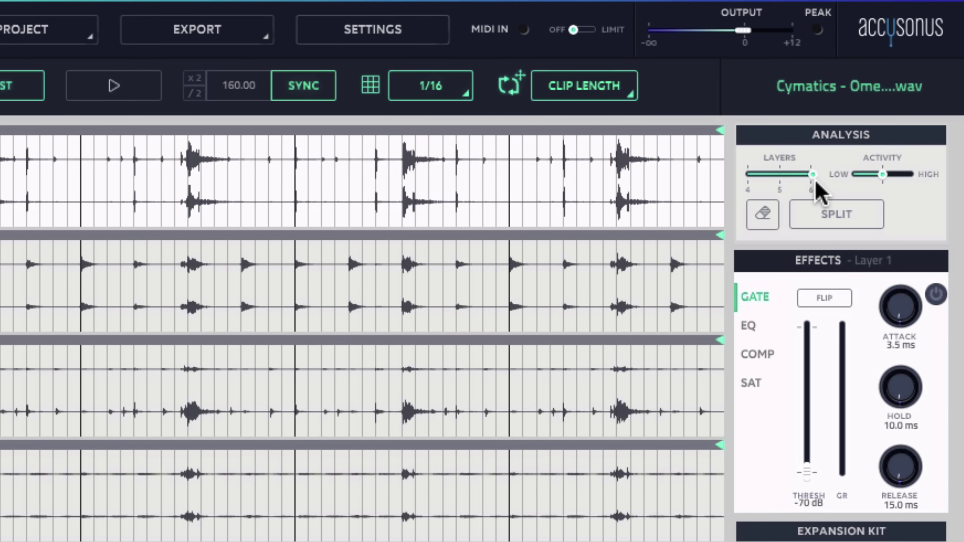
{"action": "left_click_drag", "start_coordinate": [813, 175], "coordinate": [750, 175]}
{"action": "left_click_drag", "start_coordinate": [882, 175], "coordinate": [844, 179]}
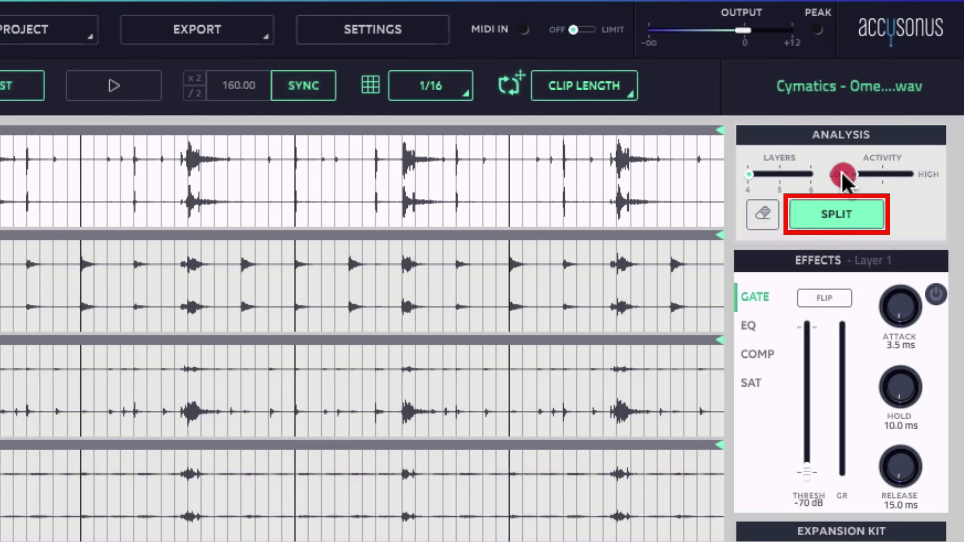
{"action": "left_click", "coordinate": [835, 217]}
{"action": "left_click", "coordinate": [377, 460]}
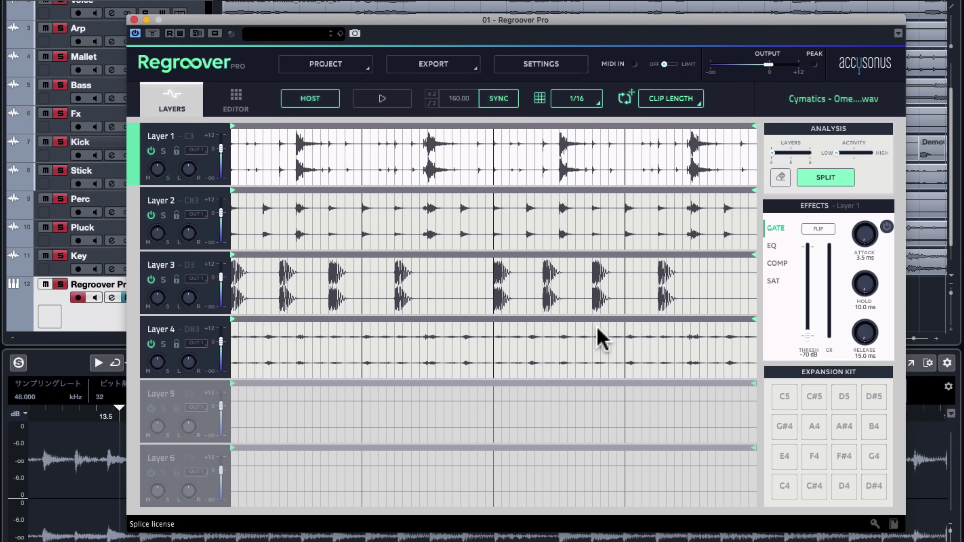
Mark the stray sound after Layer 3's fourth hit with the eraser and split the clip again.
{"action": "left_click", "coordinate": [598, 330]}
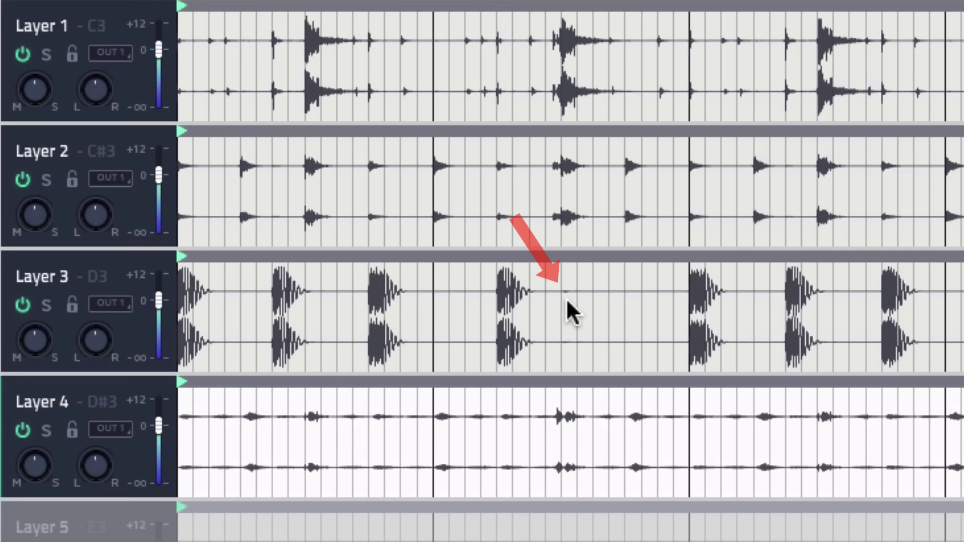
{"action": "mouse_move", "coordinate": [567, 302]}
{"action": "left_mouse_down"}
{"action": "mouse_move", "coordinate": [576, 295]}
{"action": "mouse_move", "coordinate": [540, 280]}
{"action": "mouse_move", "coordinate": [576, 297]}
{"action": "left_mouse_up"}
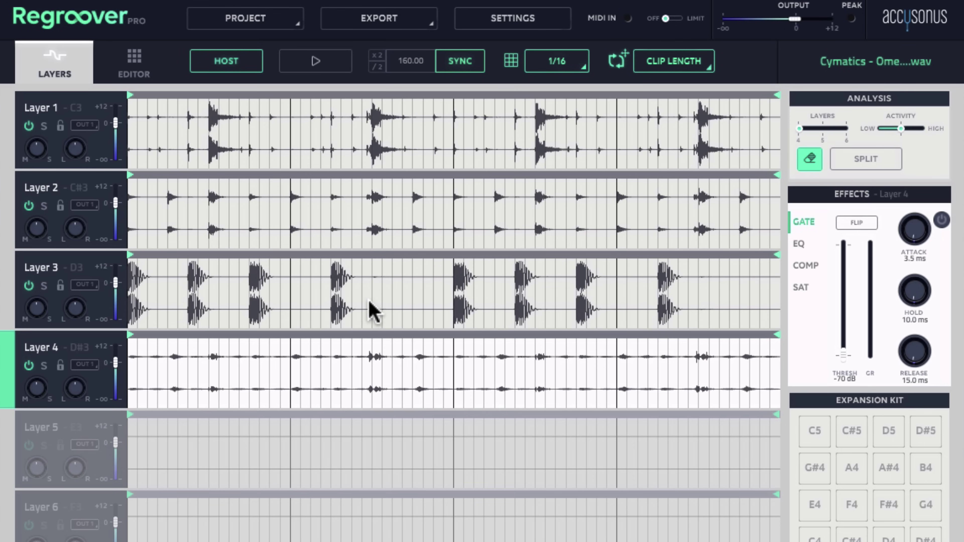
{"action": "left_click", "coordinate": [372, 290]}
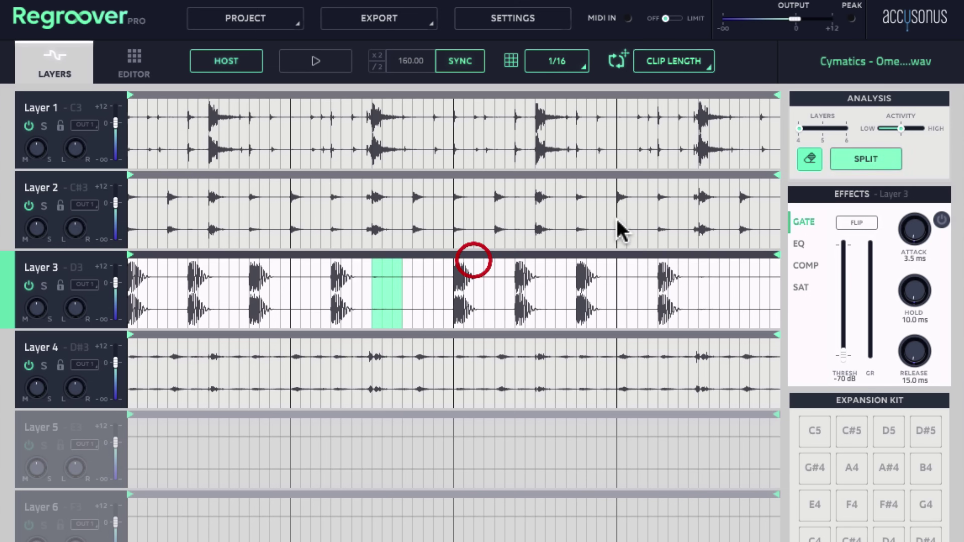
{"action": "left_click", "coordinate": [854, 161]}
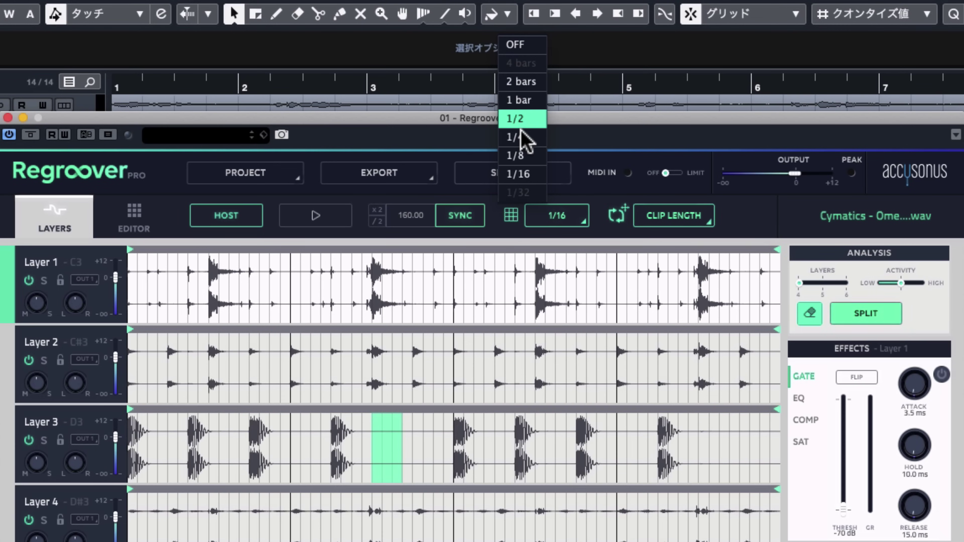
Set the grid to 1/4, and try marking and unmarking quarter-note regions in Layer 3 with the eraser.
{"action": "left_click", "coordinate": [520, 136]}
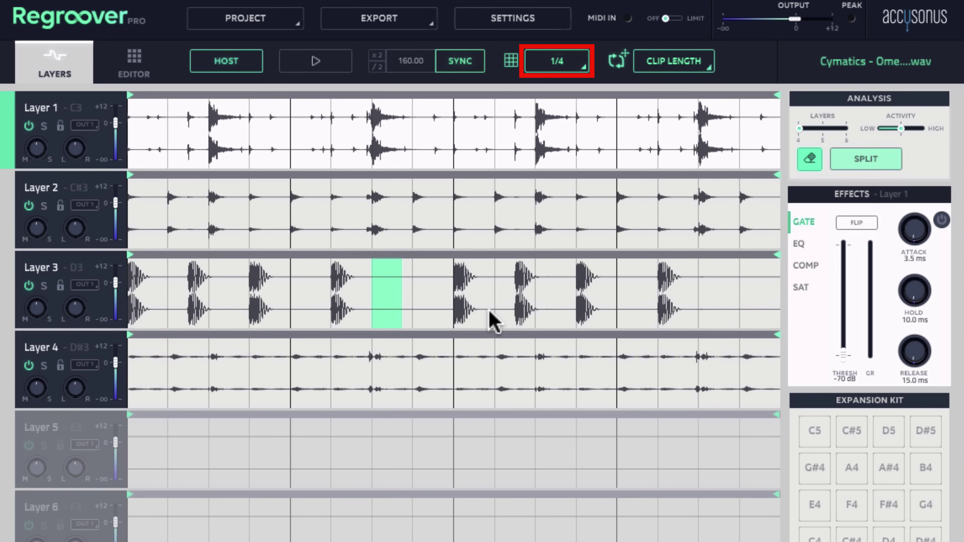
{"action": "left_click", "coordinate": [491, 465]}
{"action": "left_click", "coordinate": [491, 312]}
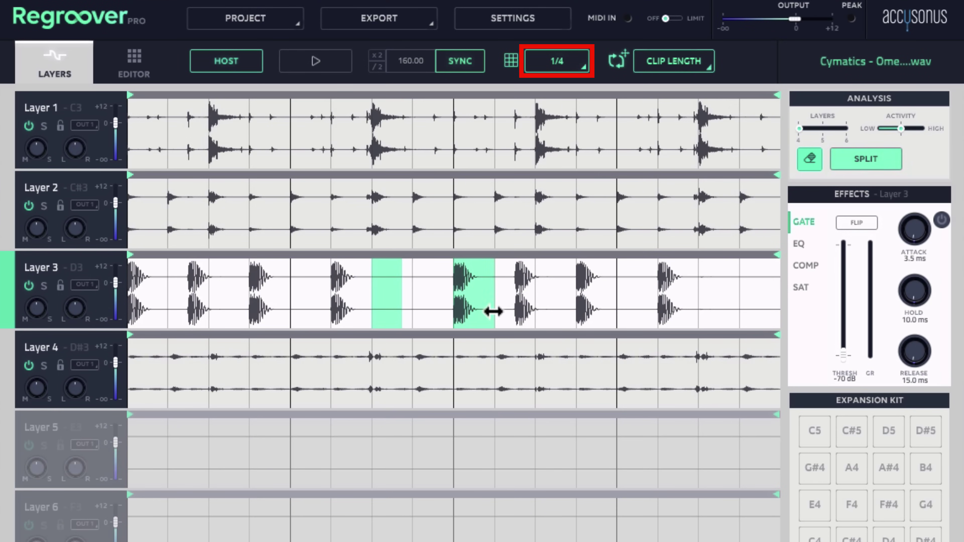
{"action": "left_click", "coordinate": [467, 301]}
{"action": "left_click", "coordinate": [385, 300]}
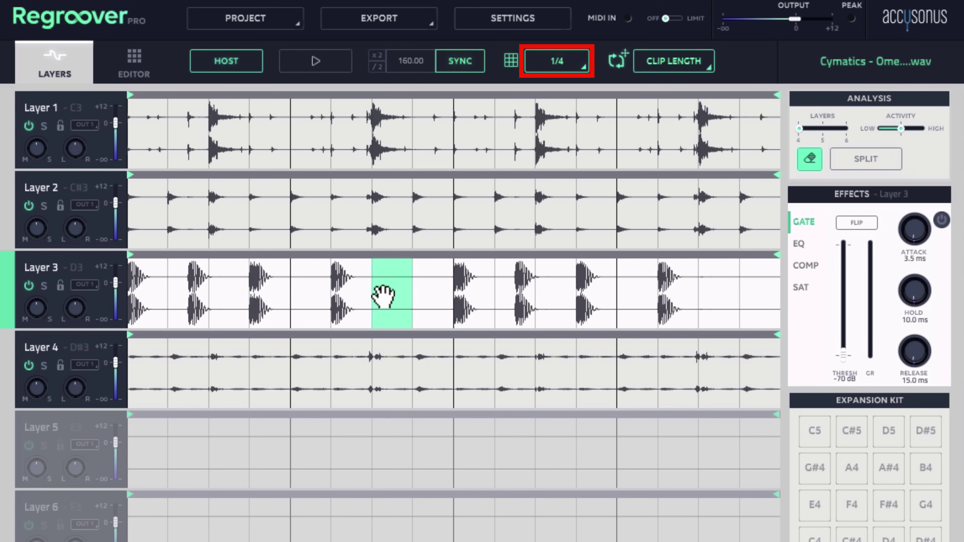
{"action": "left_click", "coordinate": [397, 299]}
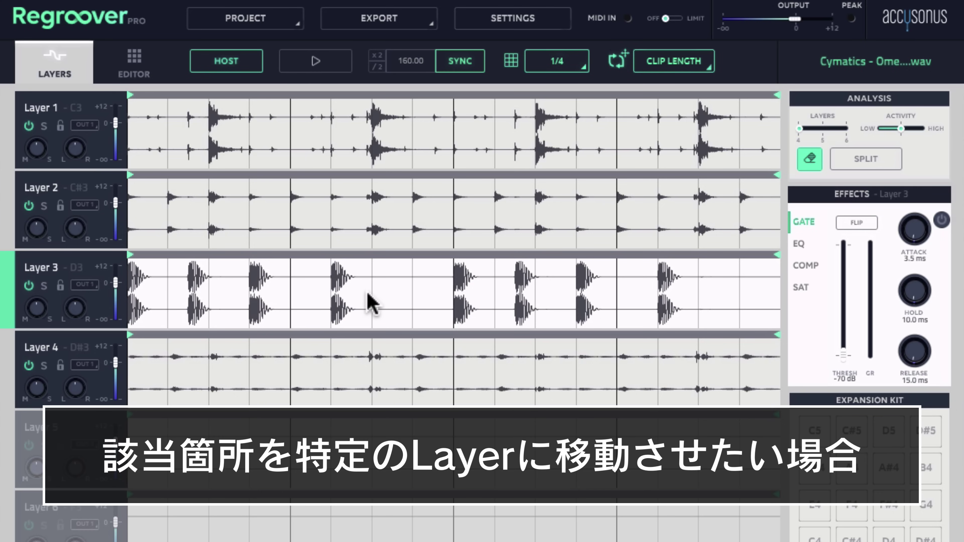
Lock Layers 1 and 2, mark the quarter note holding Layer 3's fourth hit with the eraser, and split again.
{"action": "left_click", "coordinate": [60, 125]}
{"action": "left_click", "coordinate": [60, 205]}
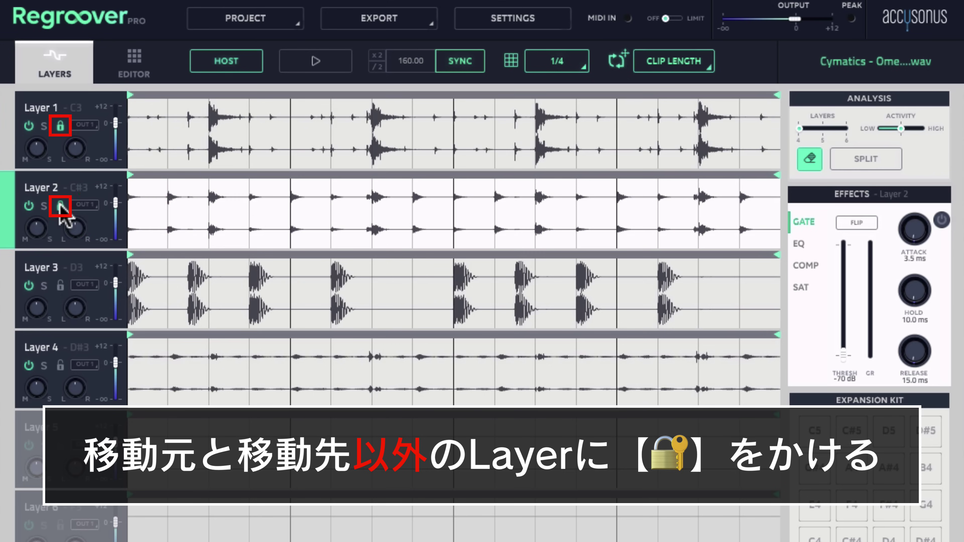
{"action": "left_click", "coordinate": [334, 286]}
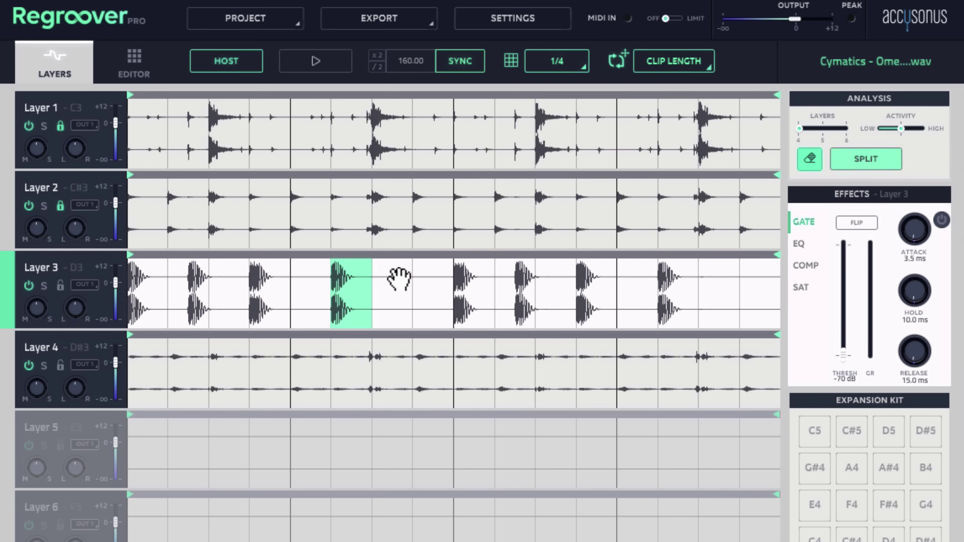
{"action": "left_click", "coordinate": [872, 164]}
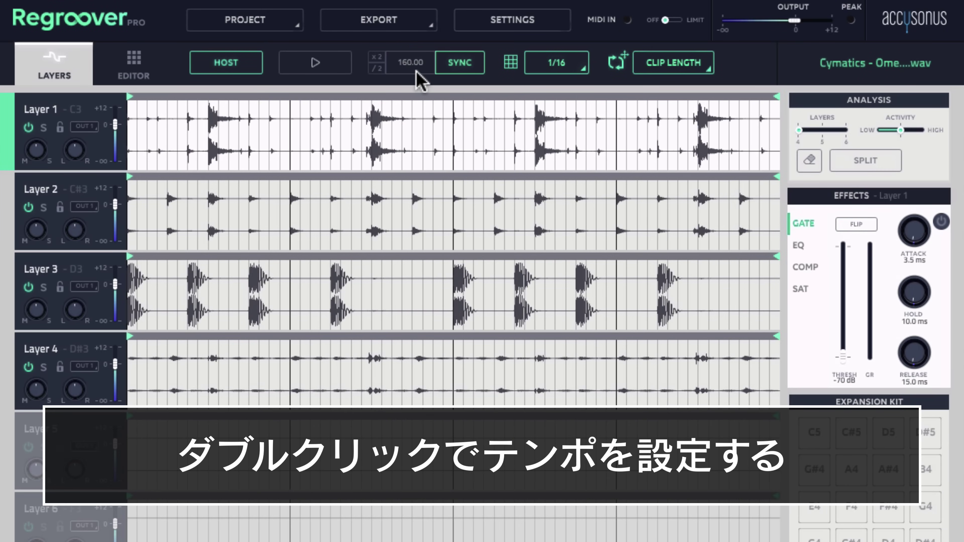
Confirm the clip tempo as 160.00 and play the project with host playback turned off.
{"action": "double_click", "coordinate": [404, 64]}
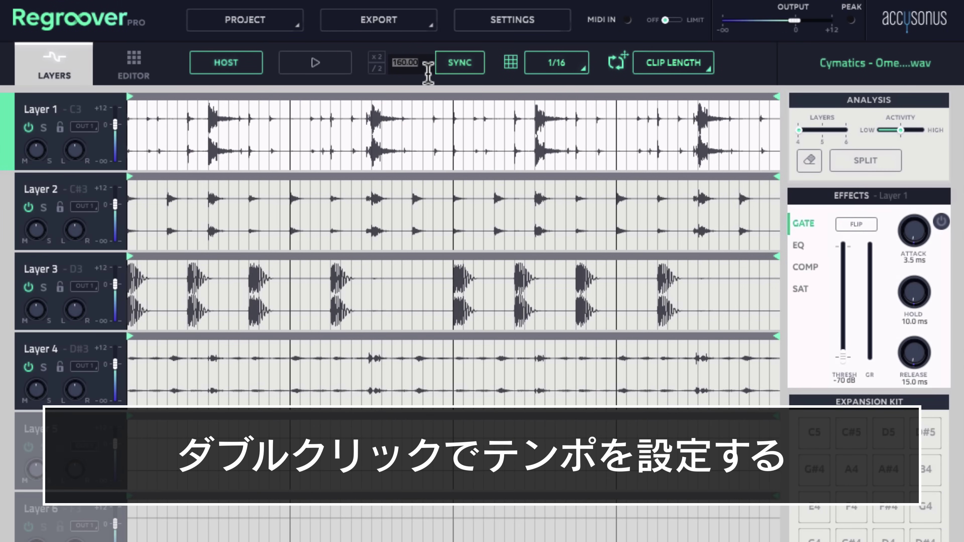
{"action": "key", "text": "Return"}
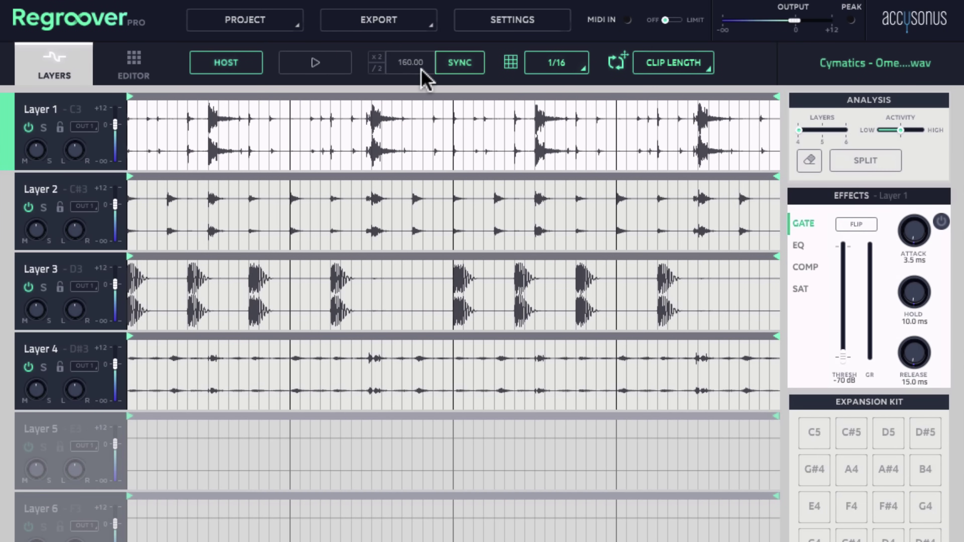
{"action": "left_click", "coordinate": [228, 64]}
{"action": "key", "text": "space"}
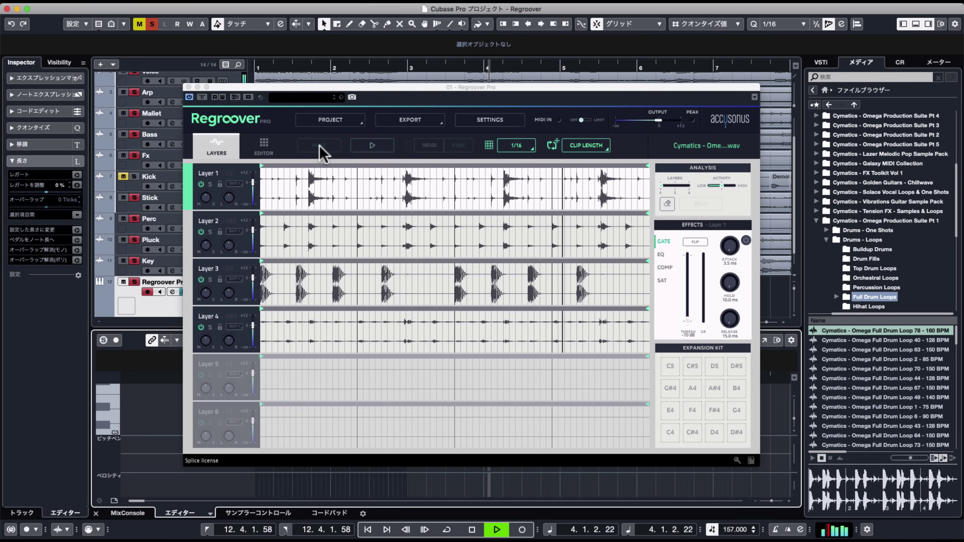
{"action": "key", "text": "space"}
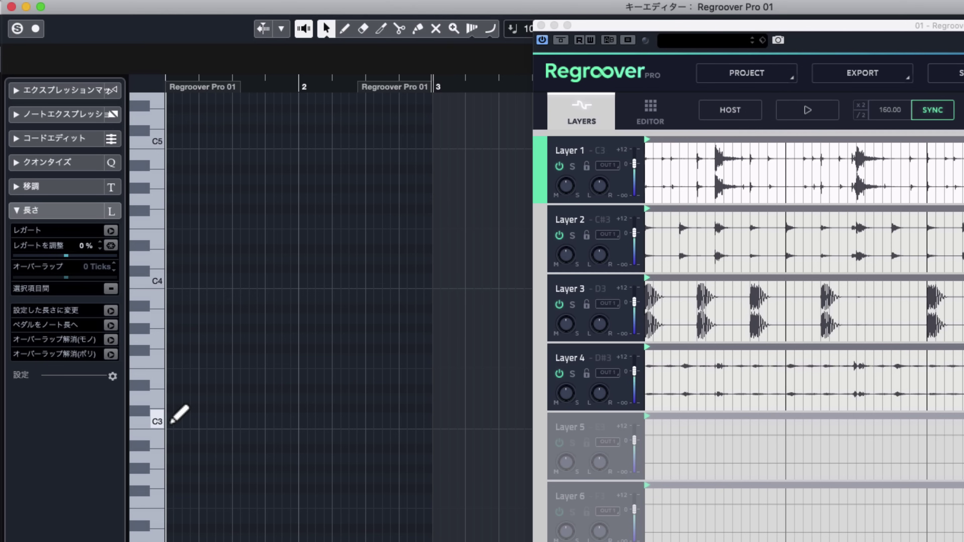
In the key editor, draw a one-bar C3 note, half-bar C#3 and D3 notes, and a D#3 note from bar 3, and play them.
{"action": "mouse_move", "coordinate": [170, 419]}
{"action": "left_mouse_down"}
{"action": "mouse_move", "coordinate": [327, 418]}
{"action": "mouse_move", "coordinate": [374, 432]}
{"action": "mouse_move", "coordinate": [295, 424]}
{"action": "mouse_move", "coordinate": [353, 402]}
{"action": "mouse_move", "coordinate": [432, 397]}
{"action": "left_mouse_up"}
{"action": "scroll", "coordinate": [418, 418], "scroll_direction": "up", "scroll_amount": 2}
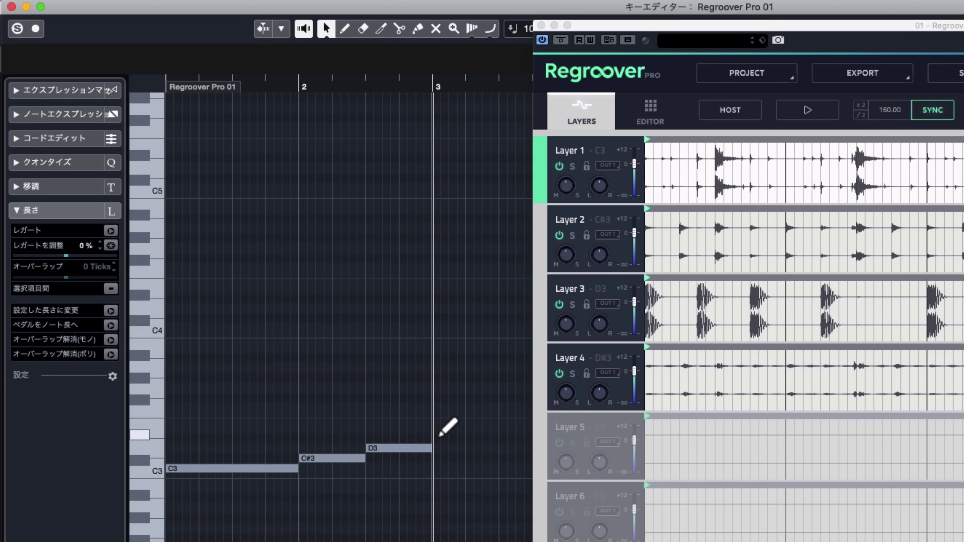
{"action": "left_click_drag", "start_coordinate": [434, 437], "coordinate": [531, 426]}
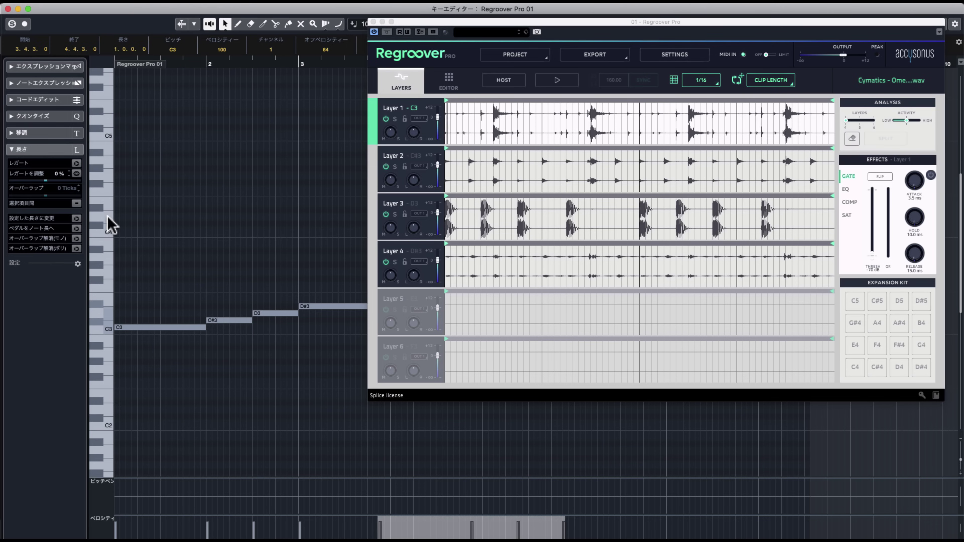
{"action": "key", "text": "space"}
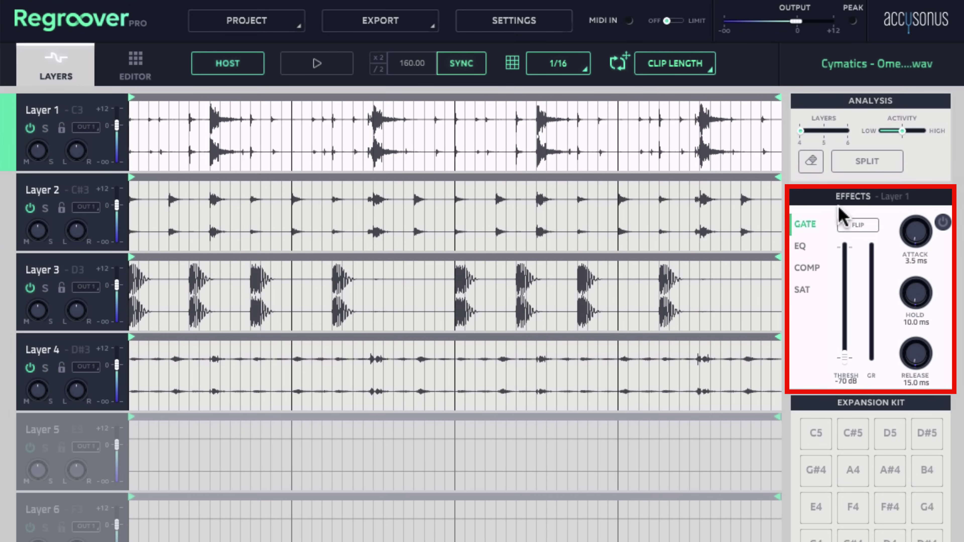
Look through Layer 1's EQ, compressor, saturation and gate effects, and switch to Layer 2's effects.
{"action": "left_click", "coordinate": [798, 247]}
{"action": "left_click", "coordinate": [799, 267]}
{"action": "left_click", "coordinate": [805, 290]}
{"action": "left_click", "coordinate": [808, 228]}
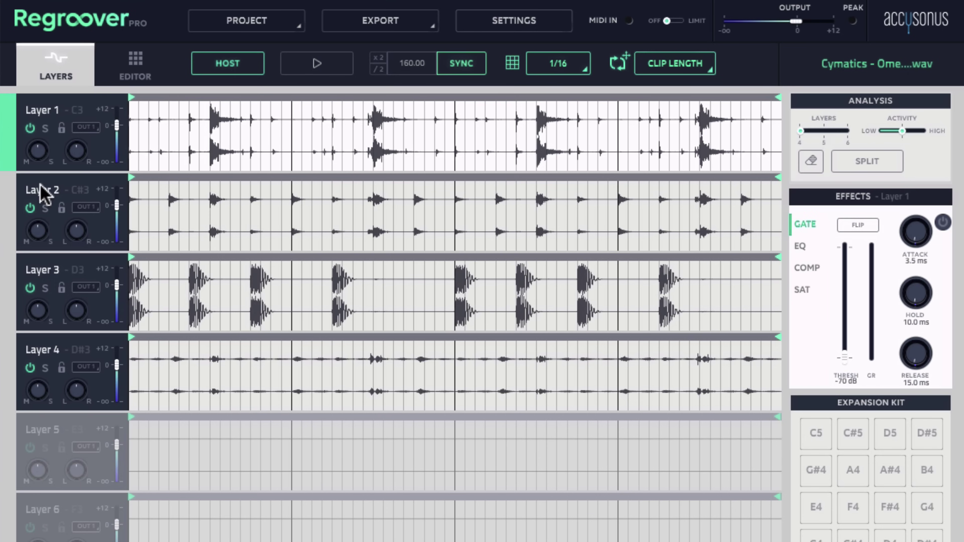
{"action": "left_click", "coordinate": [17, 194]}
Enable the EQ on Layer 3 with high gain -6 dB and a 12 dB mid boost at 211 Hz during playback.
{"action": "left_click", "coordinate": [12, 273]}
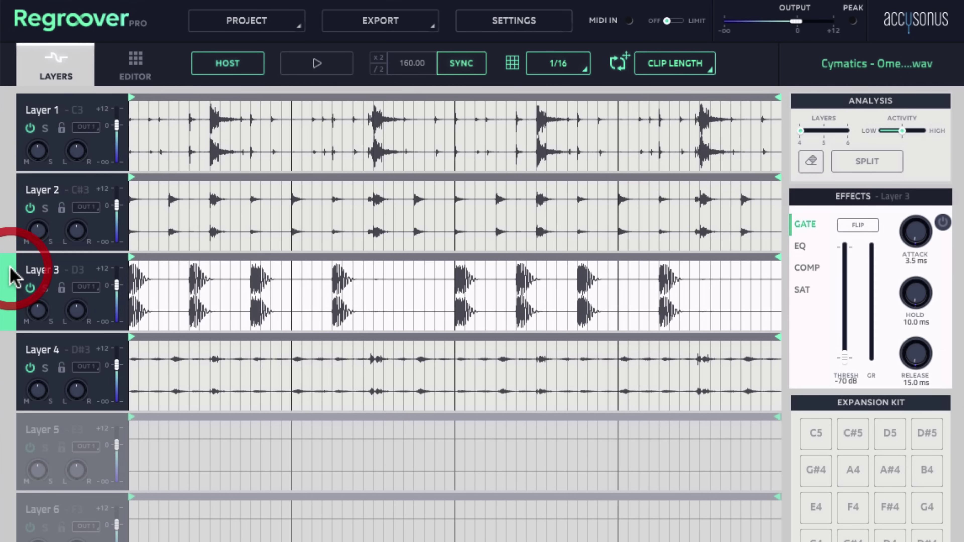
{"action": "left_click", "coordinate": [799, 246]}
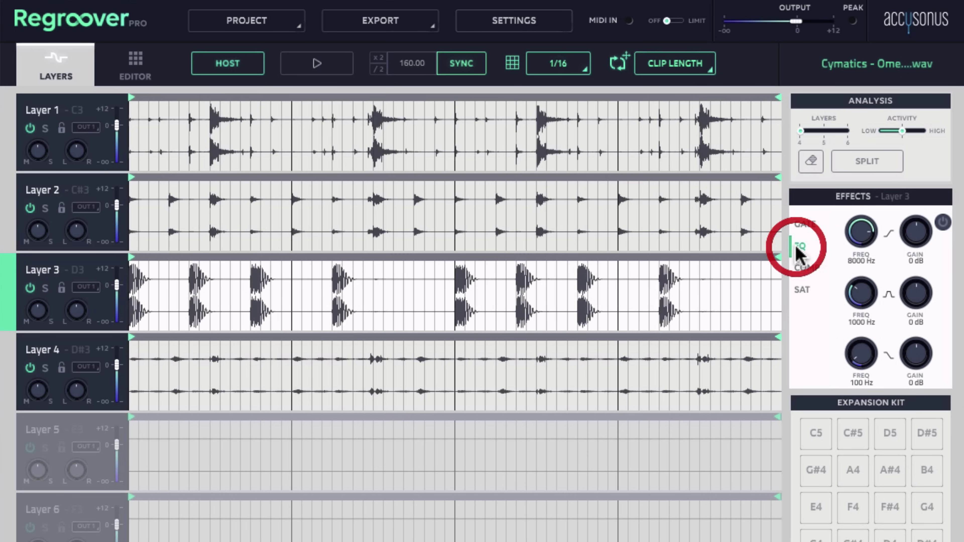
{"action": "left_click", "coordinate": [942, 223]}
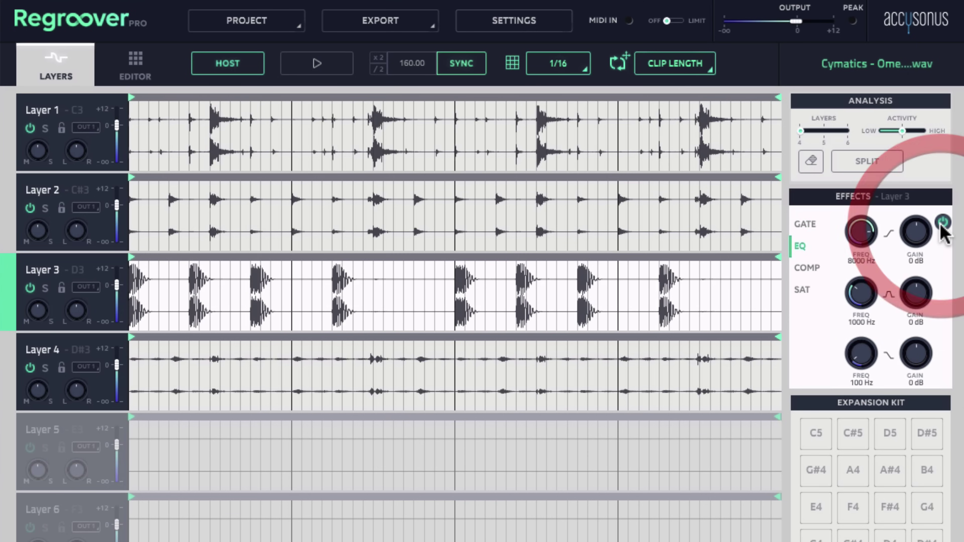
{"action": "left_click_drag", "start_coordinate": [912, 247], "coordinate": [880, 156]}
{"action": "left_click", "coordinate": [316, 63]}
{"action": "left_click", "coordinate": [868, 289]}
{"action": "left_click_drag", "start_coordinate": [868, 290], "coordinate": [828, 284]}
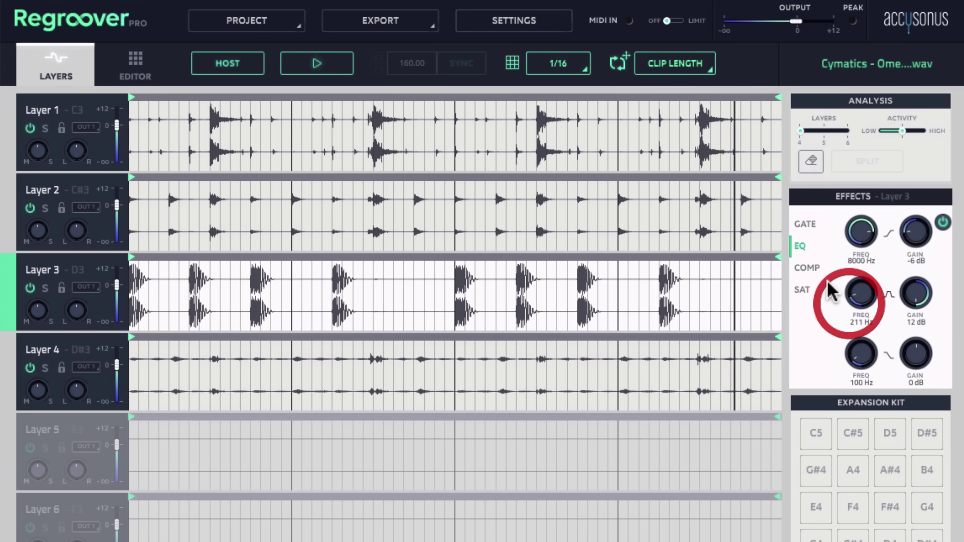
Enable the compressor on Layer 3 with a 4.0:1 ratio and a -34 dB threshold.
{"action": "left_click", "coordinate": [810, 270]}
{"action": "left_click", "coordinate": [943, 222]}
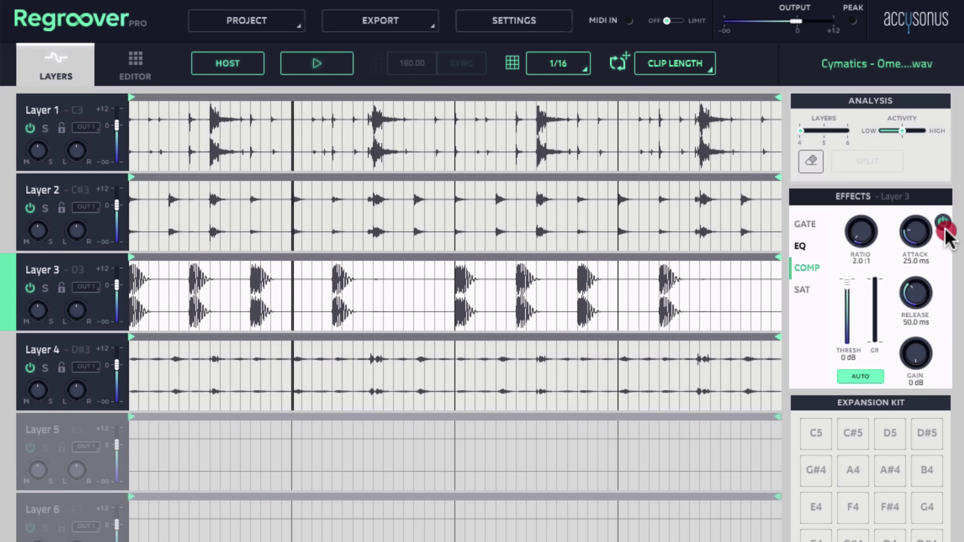
{"action": "left_click_drag", "start_coordinate": [863, 232], "coordinate": [879, 194]}
{"action": "left_click_drag", "start_coordinate": [847, 281], "coordinate": [847, 319]}
Enable saturation on Layer 3 with the drive at 35 dB and stop playback.
{"action": "left_click", "coordinate": [801, 289]}
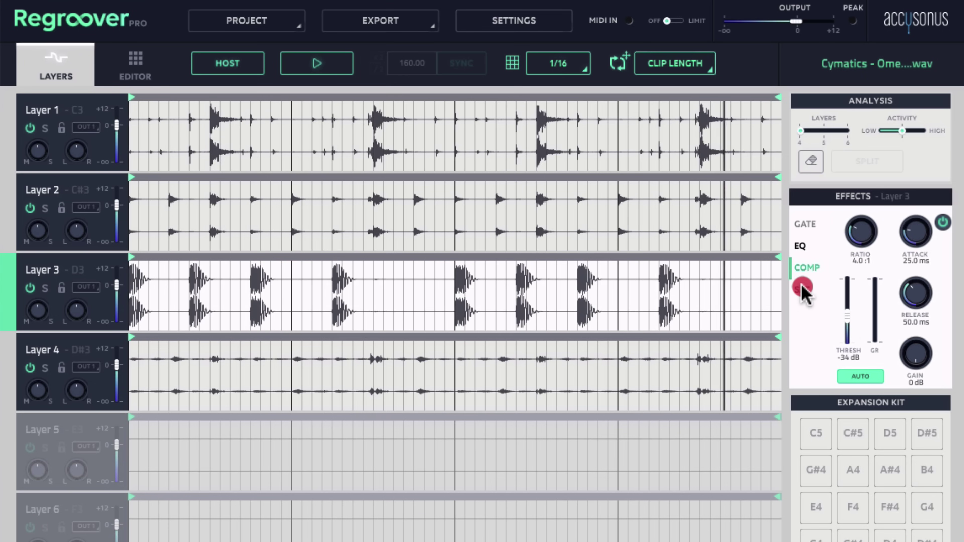
{"action": "left_click_drag", "start_coordinate": [912, 243], "coordinate": [948, 128]}
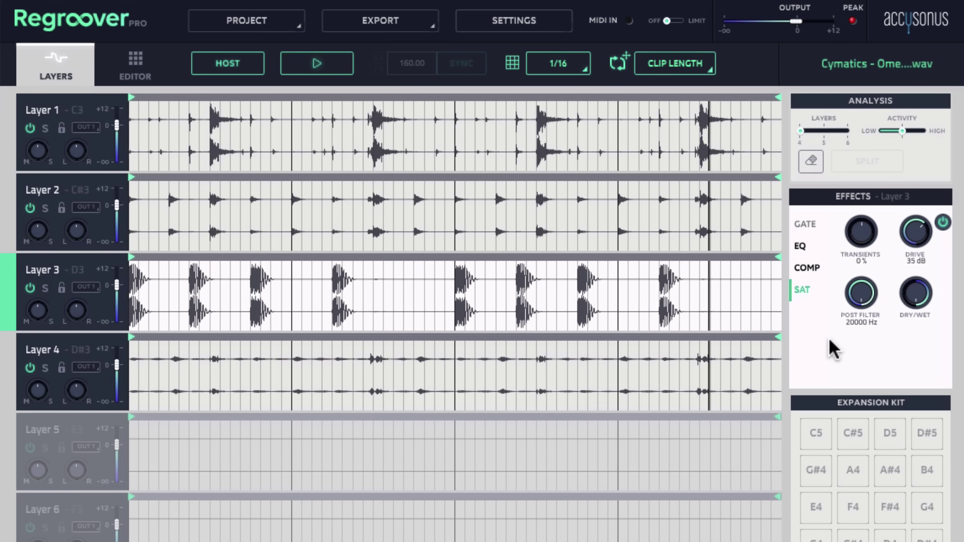
{"action": "left_click", "coordinate": [338, 68]}
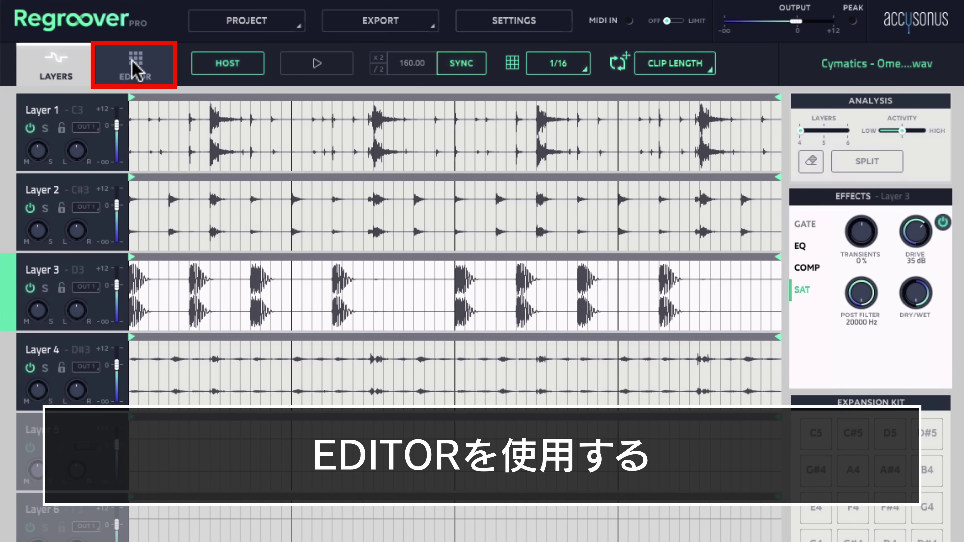
Open the pad editor and load a Cymatics sample file onto the C4 pad.
{"action": "left_click", "coordinate": [144, 69]}
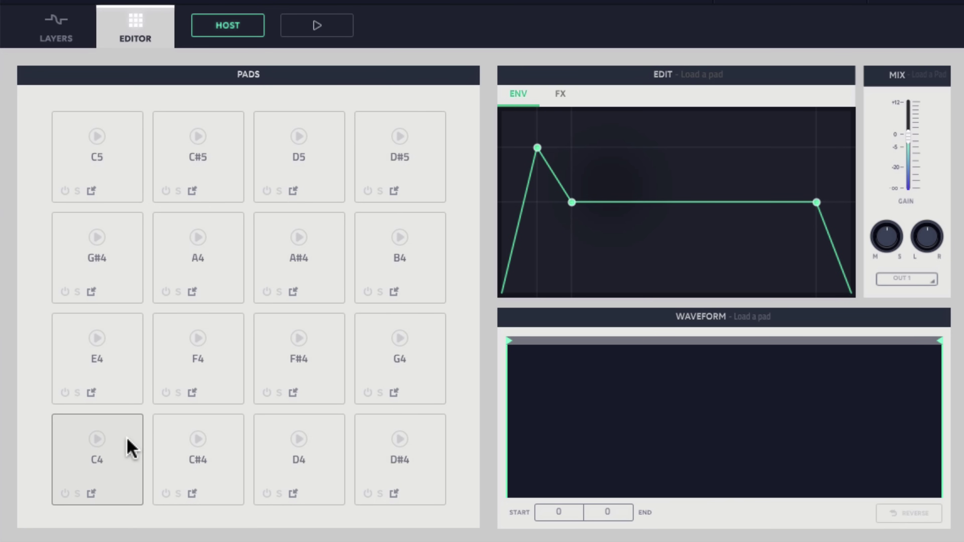
{"action": "left_click", "coordinate": [91, 493]}
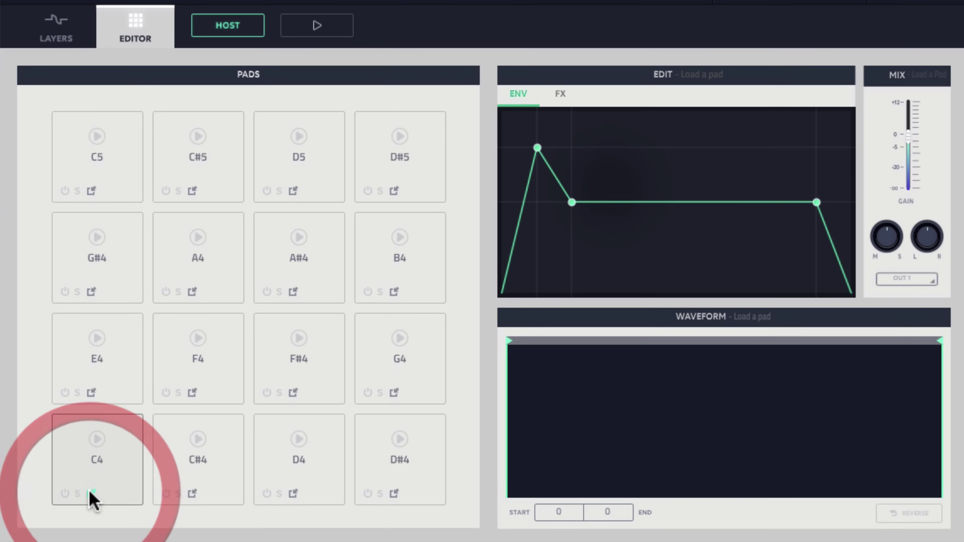
{"action": "left_click", "coordinate": [779, 86]}
{"action": "left_click", "coordinate": [876, 449]}
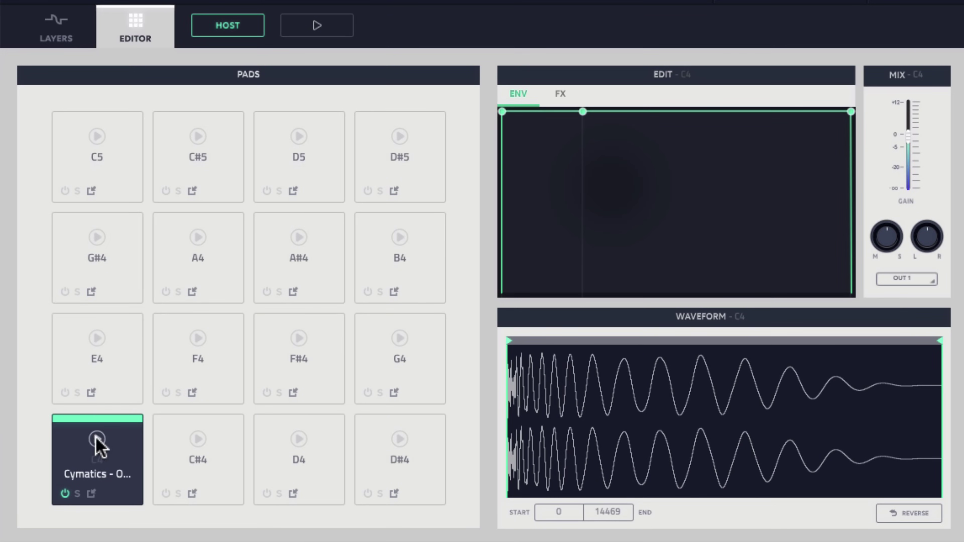
{"action": "left_click", "coordinate": [63, 188]}
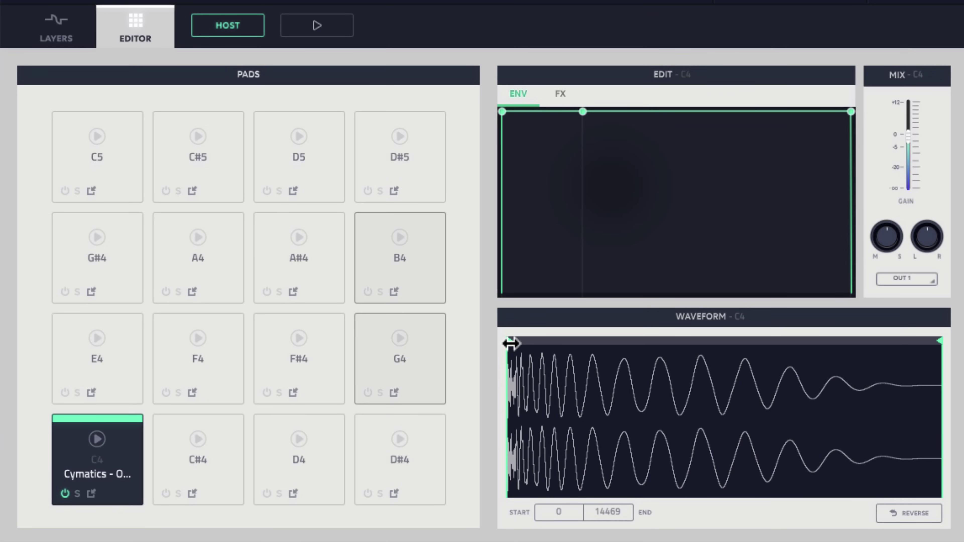
Try adjusting the start point of the C4 pad's sample and reversing it.
{"action": "mouse_move", "coordinate": [510, 344]}
{"action": "left_mouse_down"}
{"action": "mouse_move", "coordinate": [605, 347]}
{"action": "mouse_move", "coordinate": [506, 346]}
{"action": "left_mouse_up"}
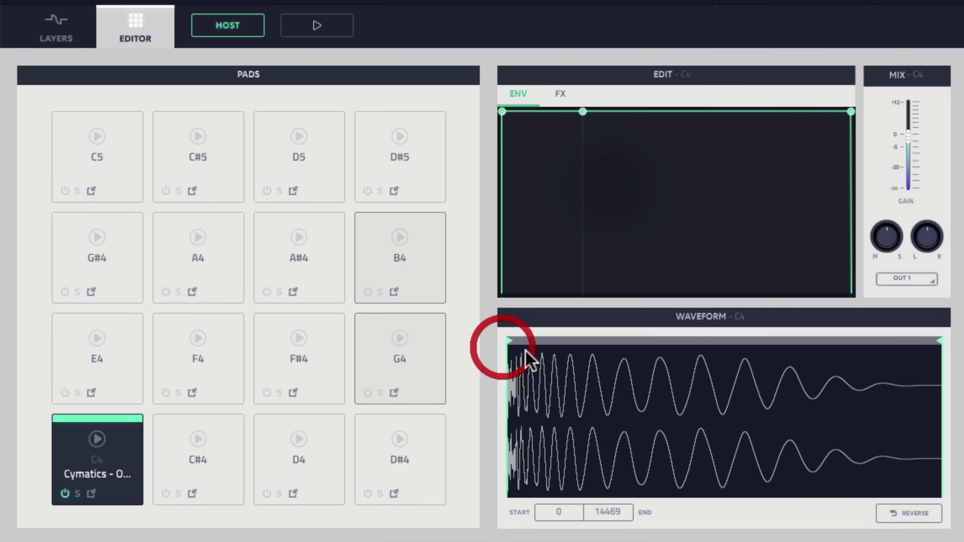
{"action": "left_click", "coordinate": [917, 515]}
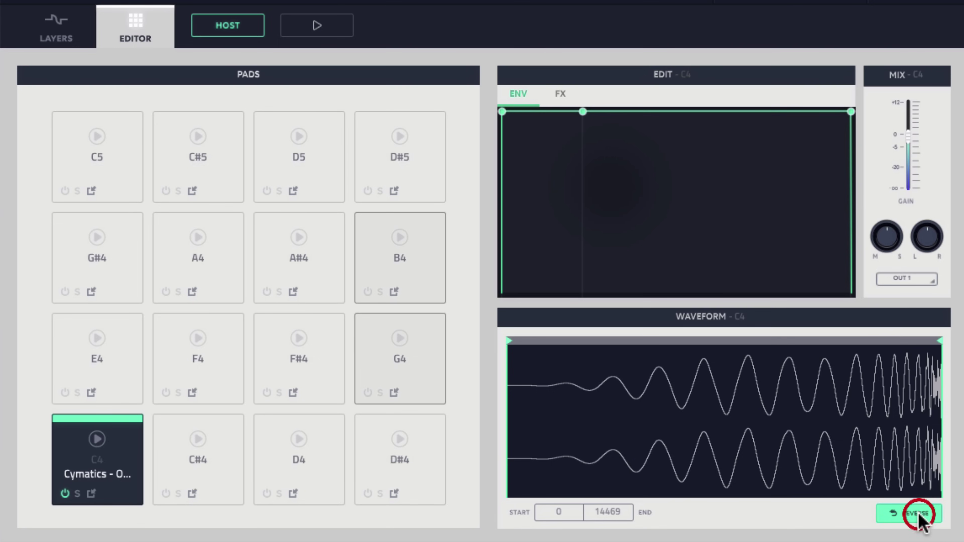
{"action": "left_click", "coordinate": [918, 513]}
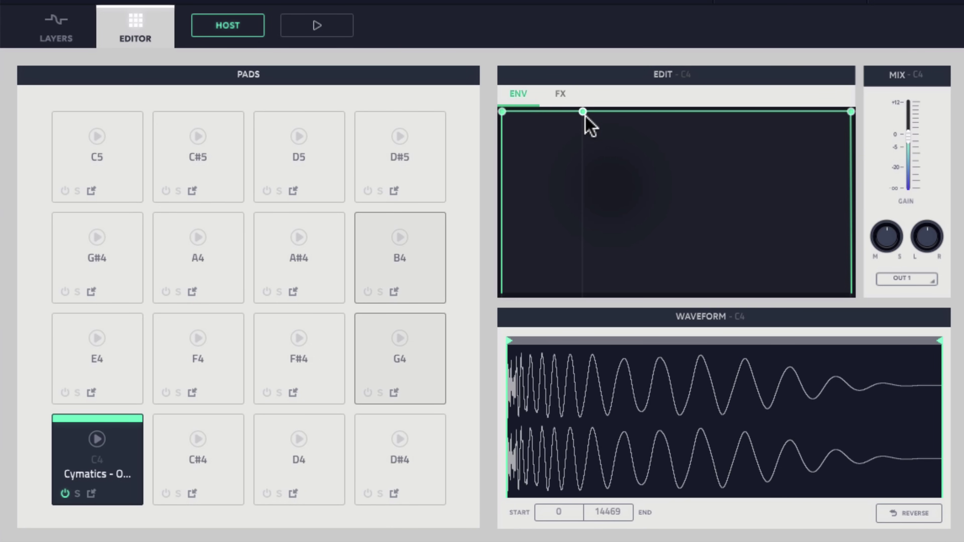
Lower the sustain point of the C4 pad's envelope to zero and shorten the decay slightly.
{"action": "left_click_drag", "start_coordinate": [584, 115], "coordinate": [568, 297]}
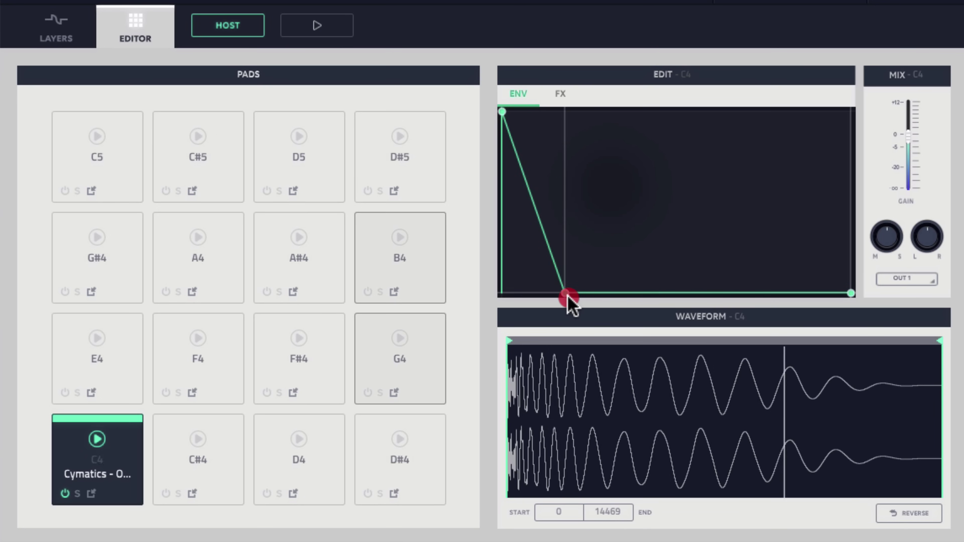
Show the C4 pad's EQ and compressor effects, and return to the layers view with its expansion kit.
{"action": "left_click", "coordinate": [561, 94]}
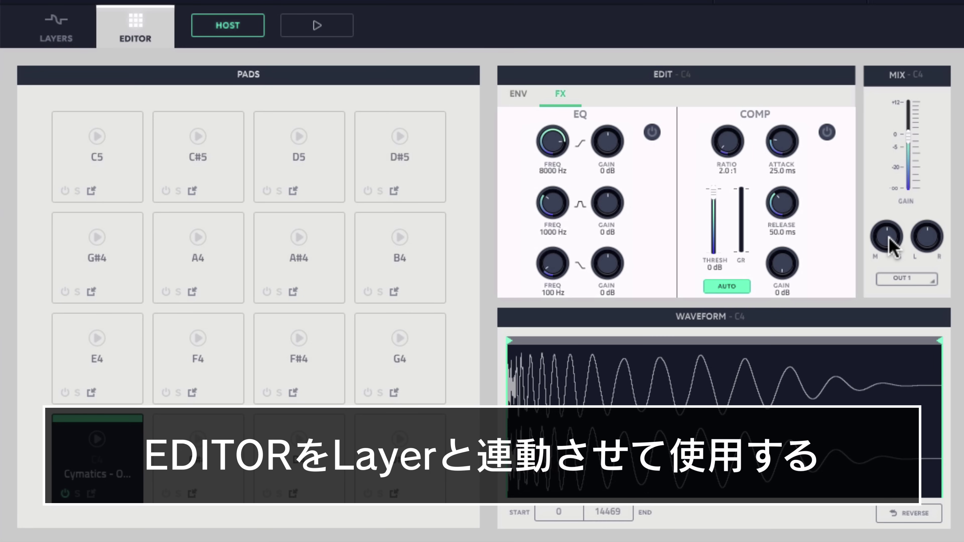
{"action": "left_click", "coordinate": [82, 34]}
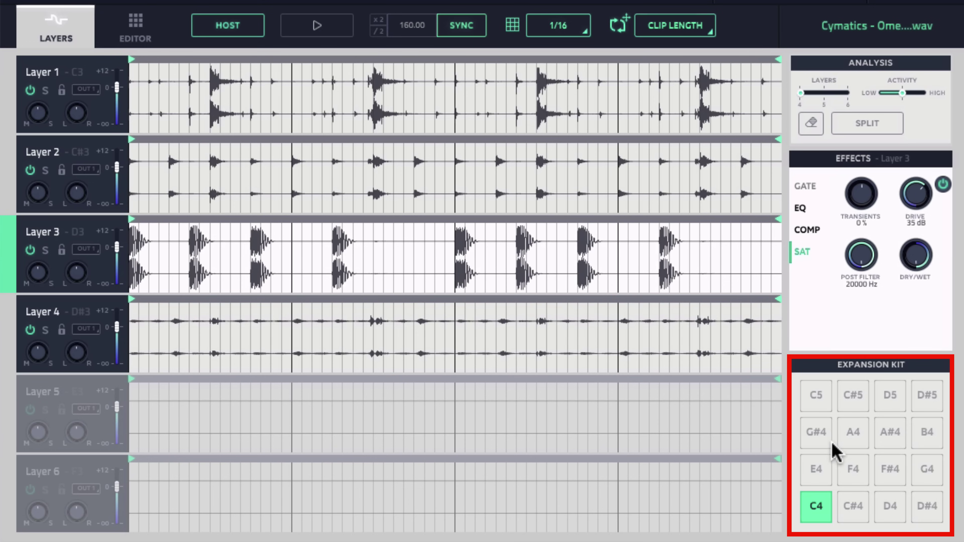
{"action": "mouse_move", "coordinate": [818, 511]}
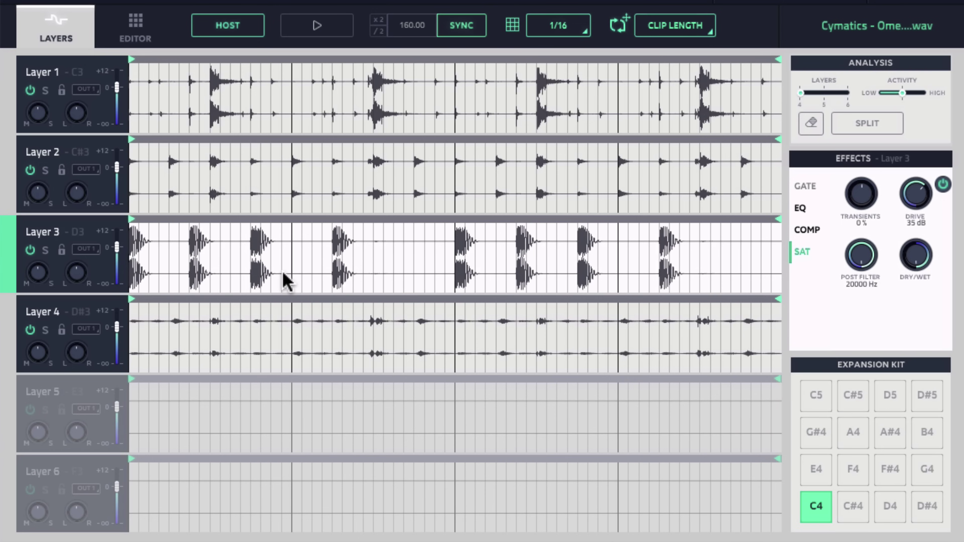
Select the third drum hit on Layer 3, extend the selection over its tail, and assign it to the E4 pad of the expansion kit.
{"action": "double_click", "coordinate": [251, 260]}
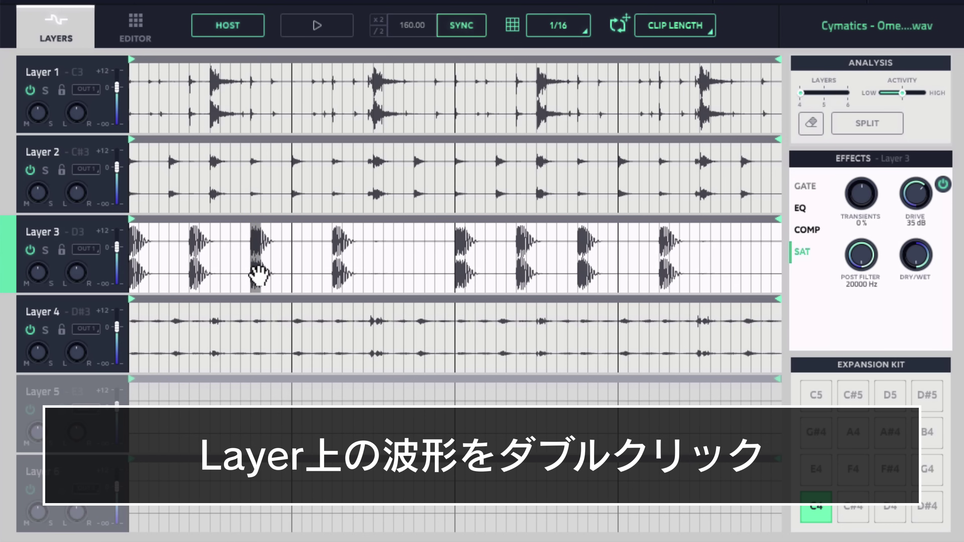
{"action": "left_click_drag", "start_coordinate": [258, 260], "coordinate": [281, 262]}
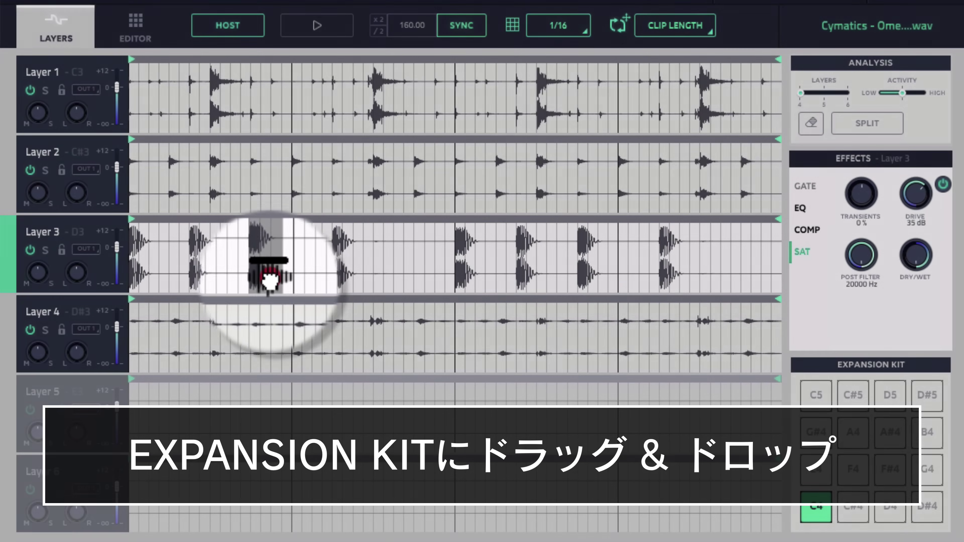
{"action": "left_click_drag", "start_coordinate": [268, 283], "coordinate": [816, 473]}
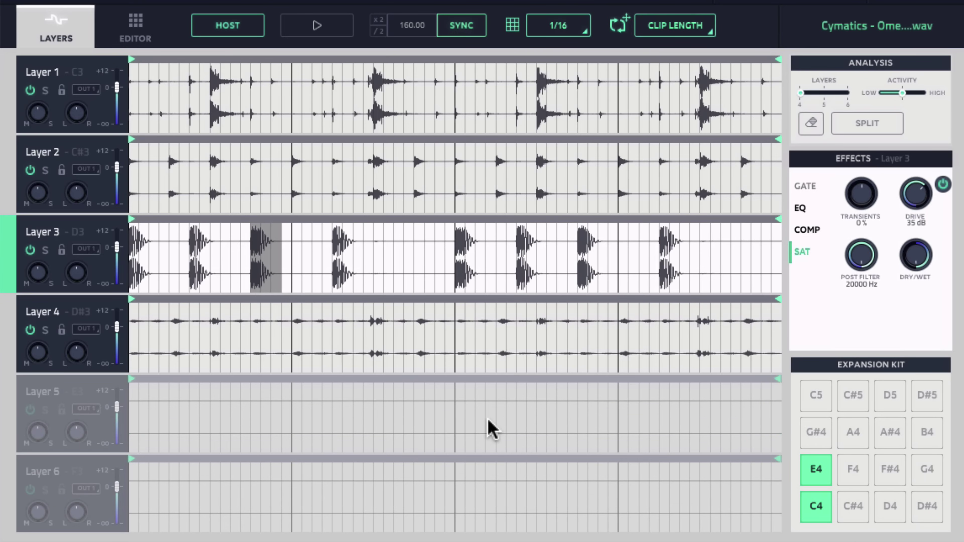
Export the selected Layer 3 hit and the full loop mix as audio onto separate host tracks, and audition the full loop's track.
{"action": "left_click_drag", "start_coordinate": [271, 274], "coordinate": [278, 411]}
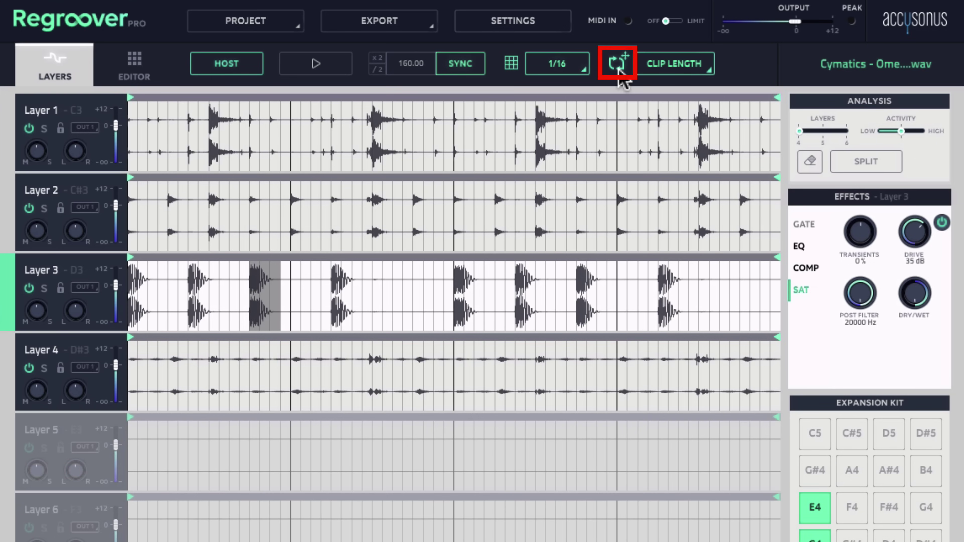
{"action": "left_click_drag", "start_coordinate": [605, 76], "coordinate": [279, 414]}
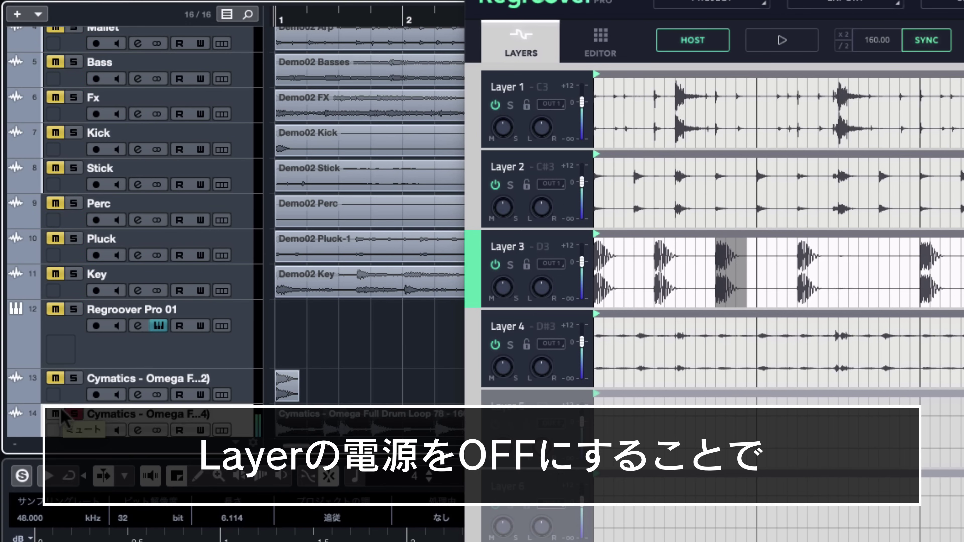
{"action": "left_click", "coordinate": [69, 413]}
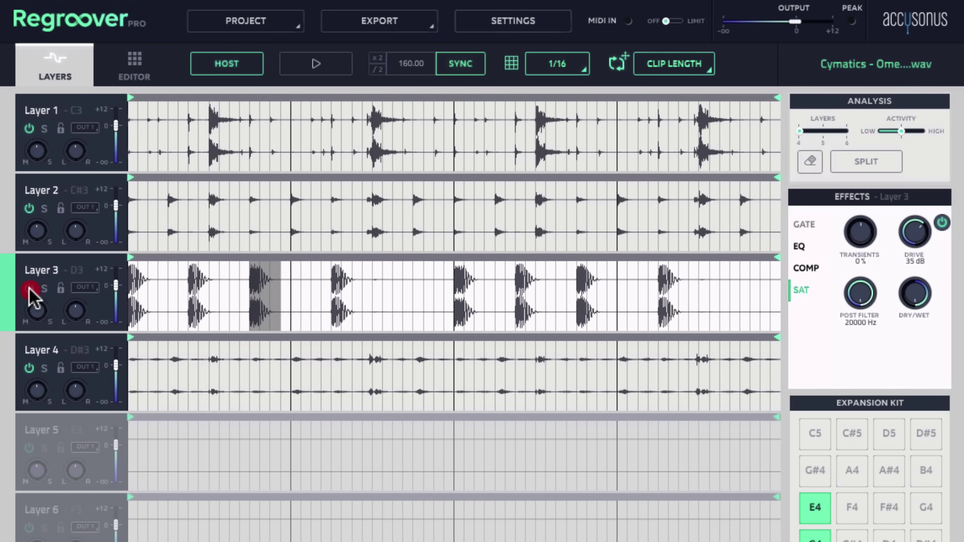
Turn off Layer 3 and export the loop mix without it as audio onto a host track.
{"action": "left_click", "coordinate": [29, 289]}
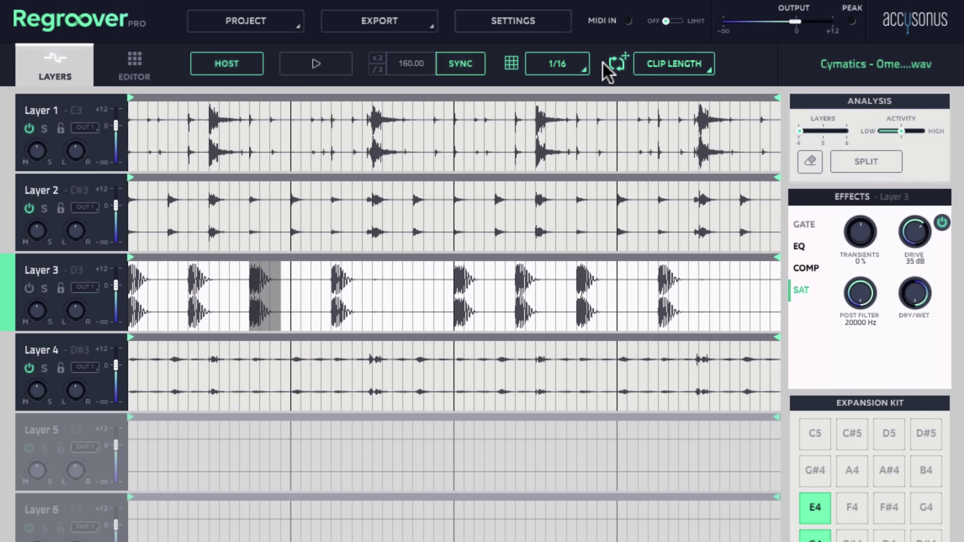
{"action": "left_click_drag", "start_coordinate": [615, 64], "coordinate": [278, 431]}
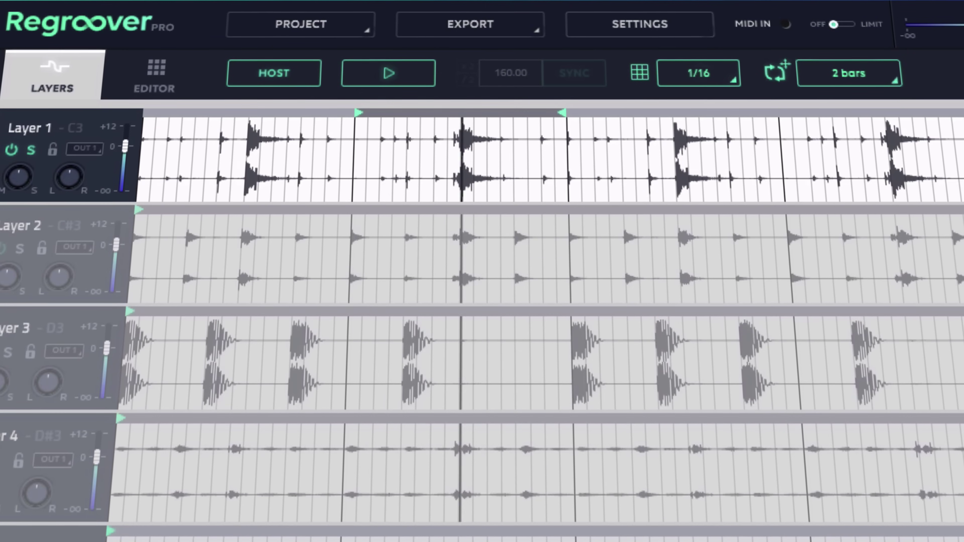
Solo Layer 2 in place of Layer 1 during playback.
{"action": "left_click", "coordinate": [64, 258]}
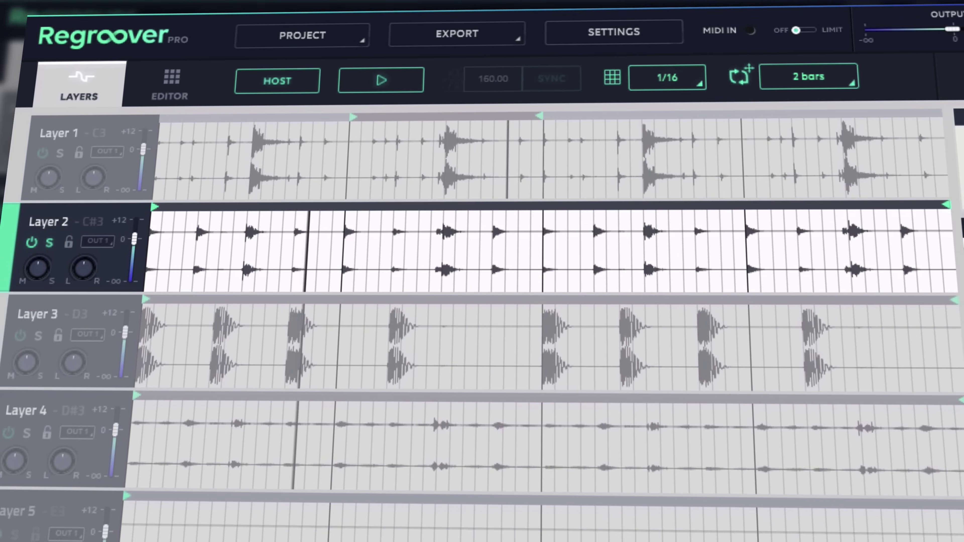